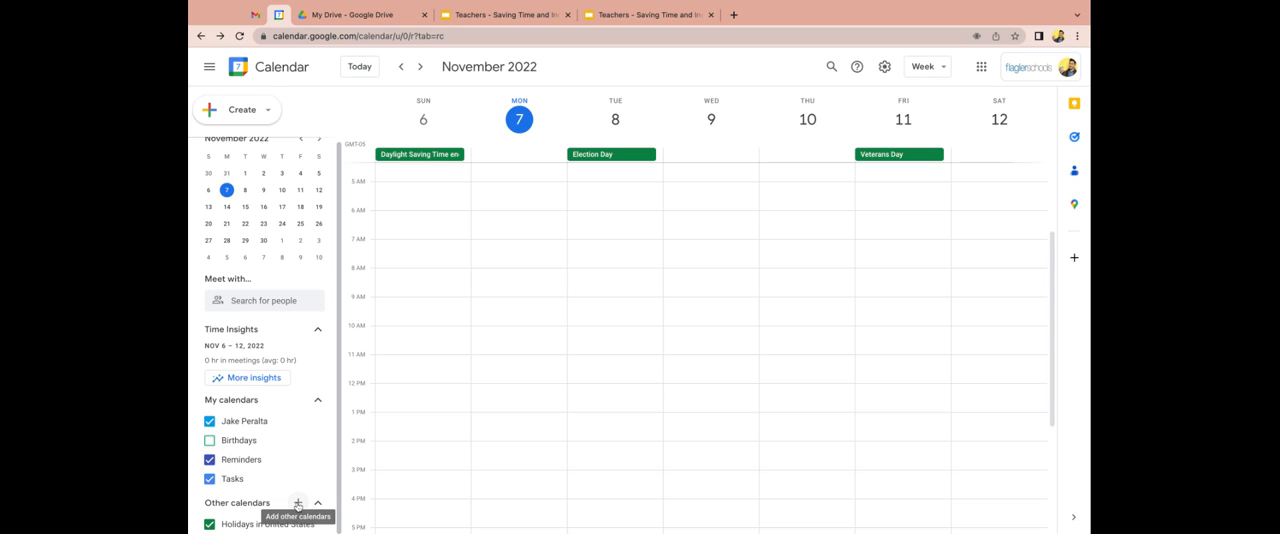
Create a new calendar named "Family" and return to the weekly calendar view.
left_click(297, 504)
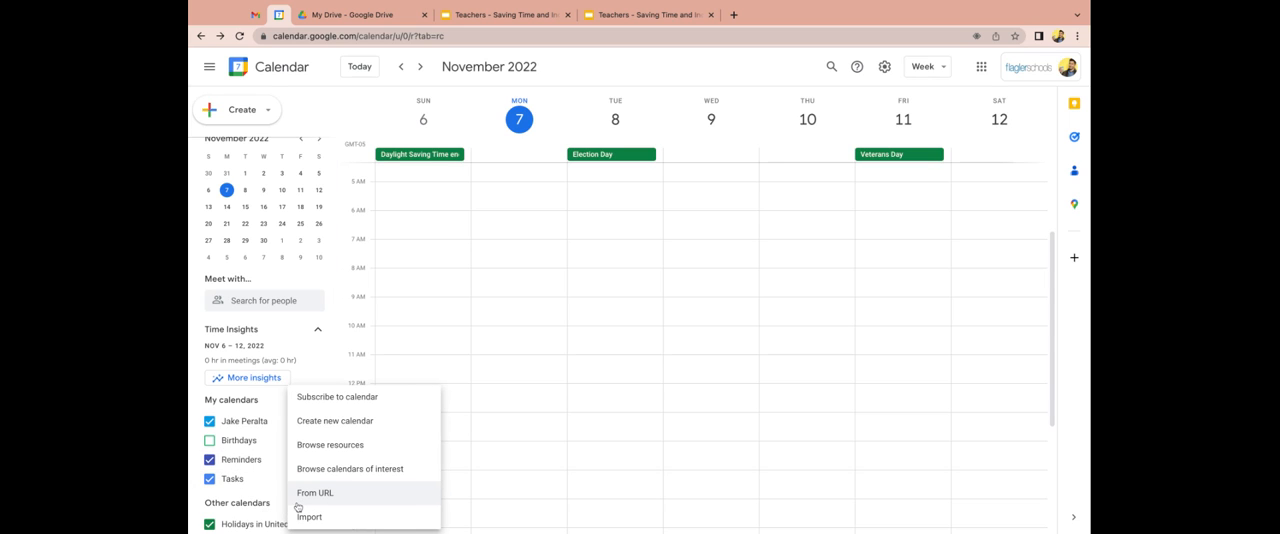
left_click(336, 425)
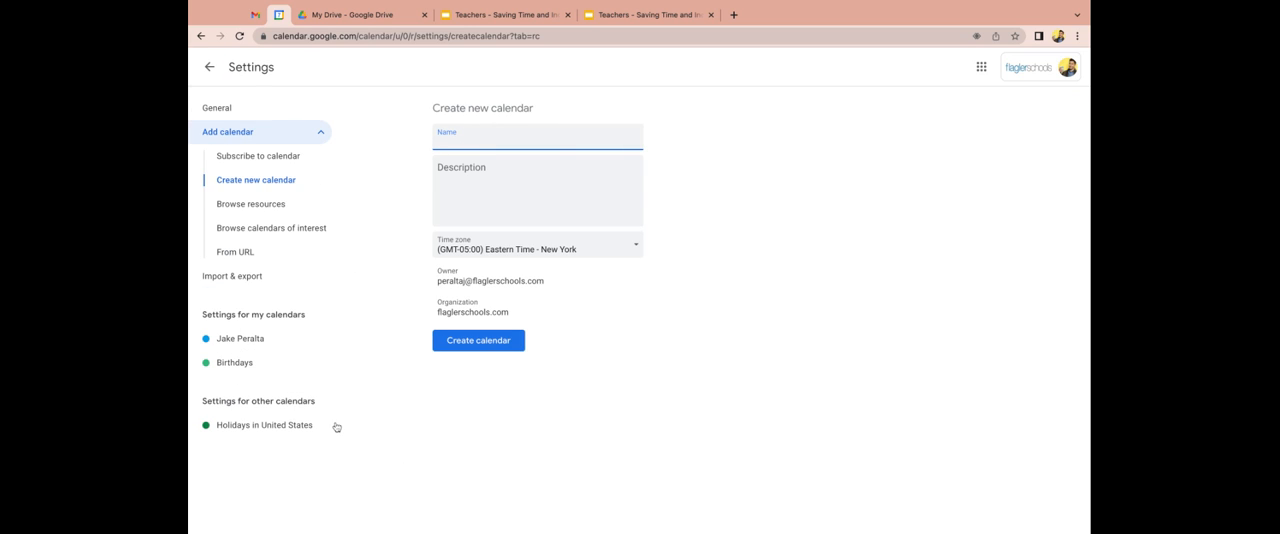
type("Family")
left_click(481, 340)
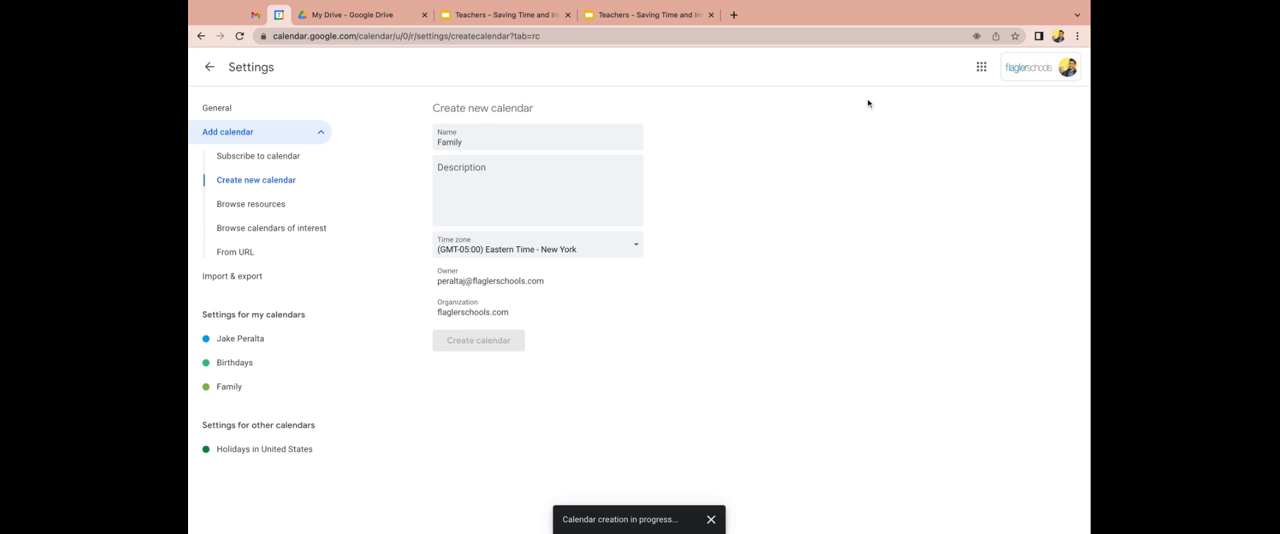
left_click(211, 68)
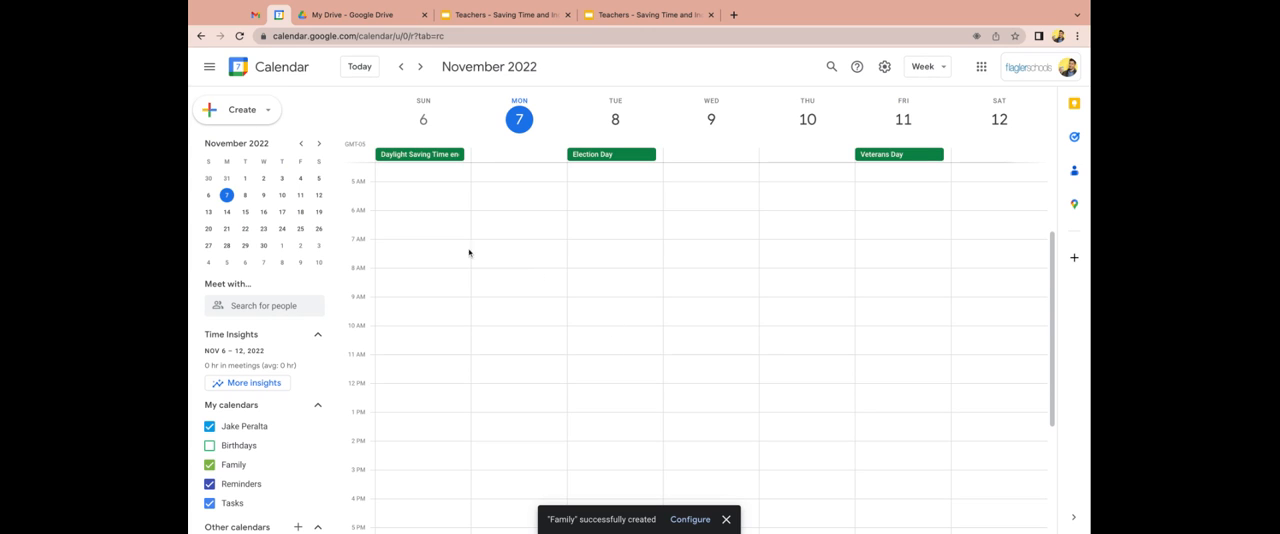
Start a non-repeating event on Tuesday, November 8, from 7:30am to 8:30am with full details open, titled "Calendar Meeting".
left_click(268, 116)
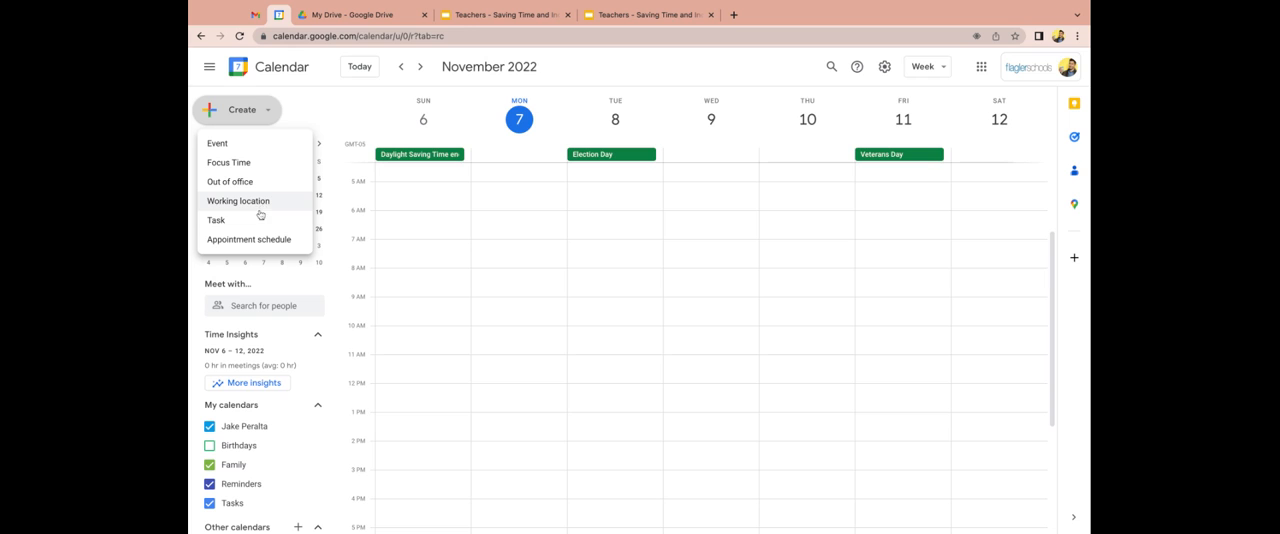
left_click(609, 267)
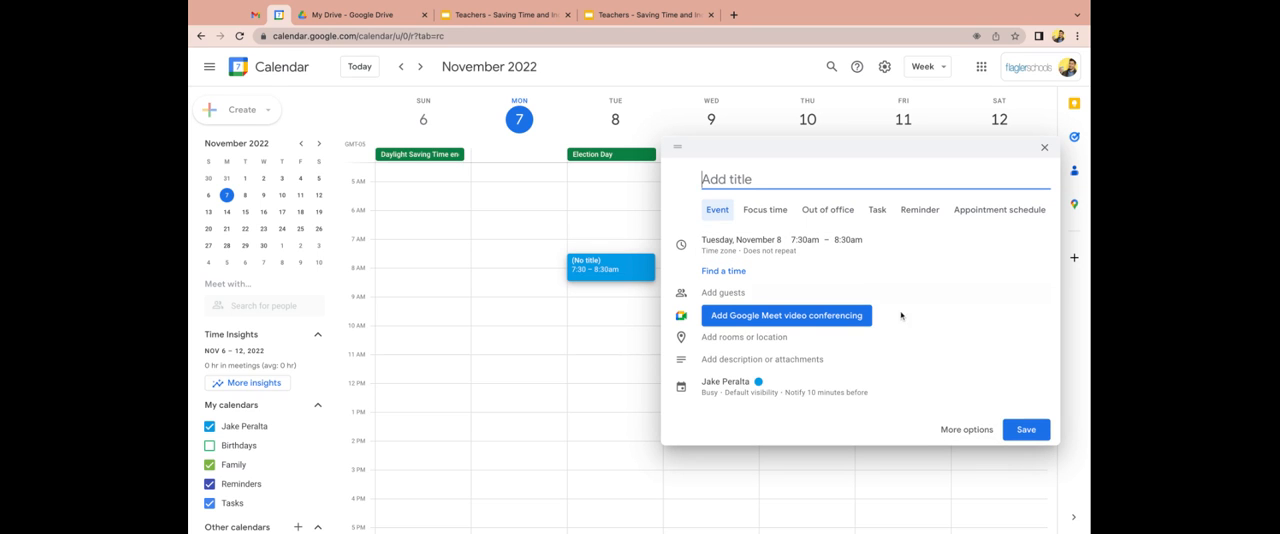
left_click(952, 429)
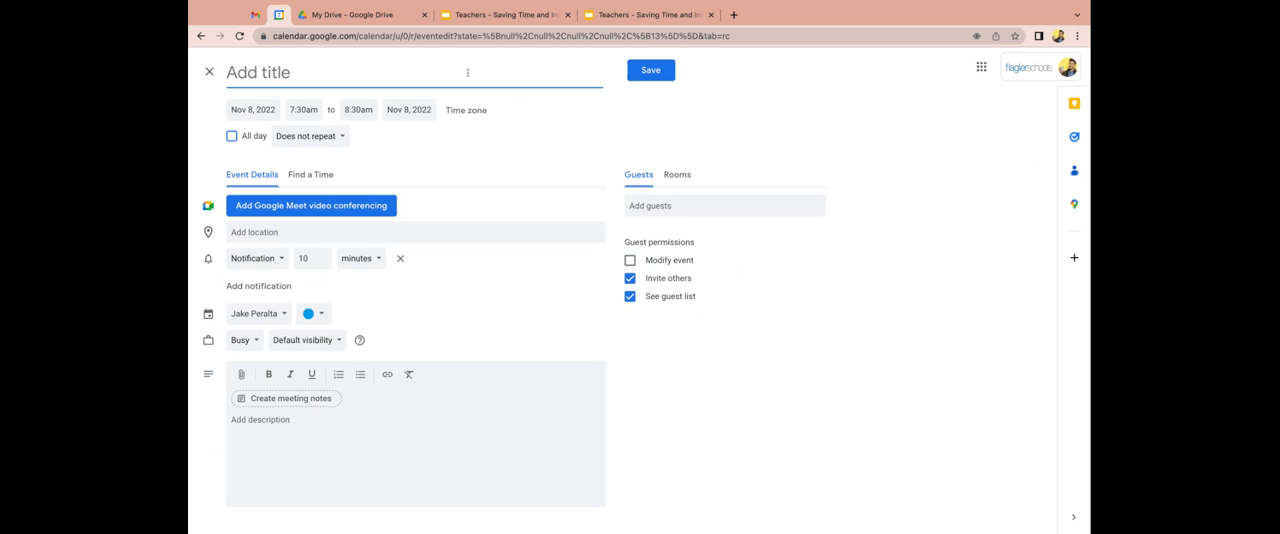
type("Calendar Meeting")
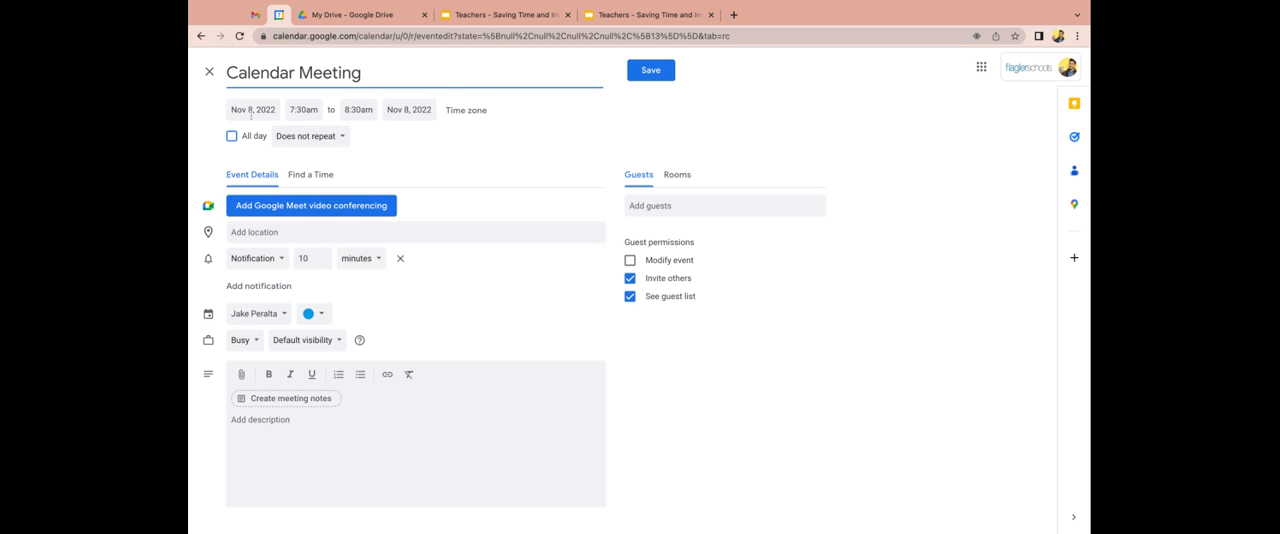
left_click(315, 143)
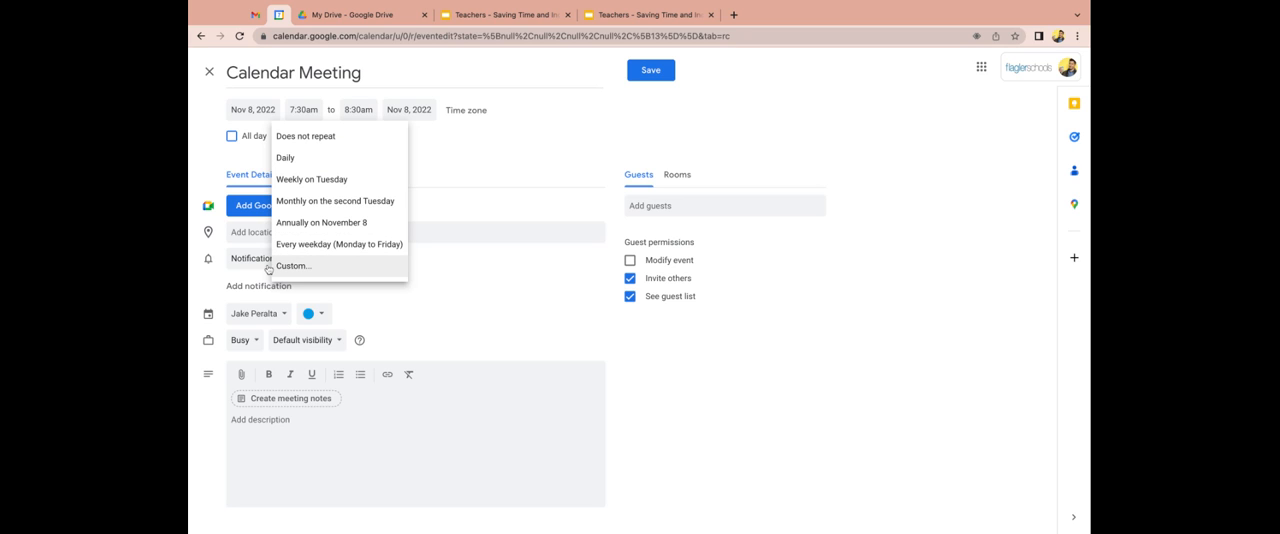
left_click(524, 145)
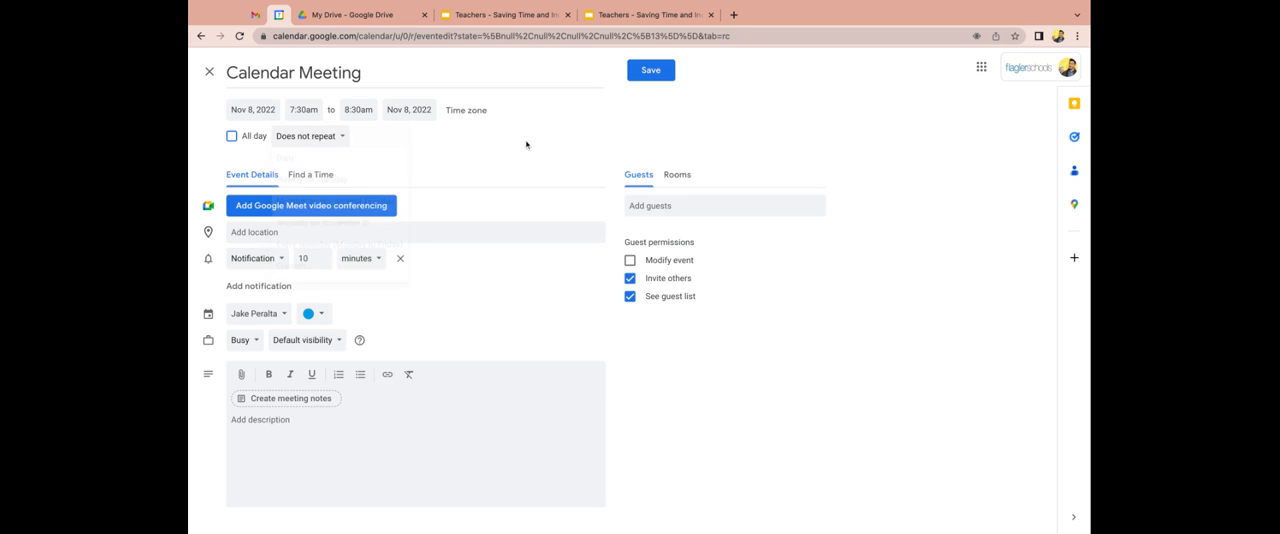
Search for a colleague by last name and add them as a guest of the meeting.
left_click(690, 203)
type("phill")
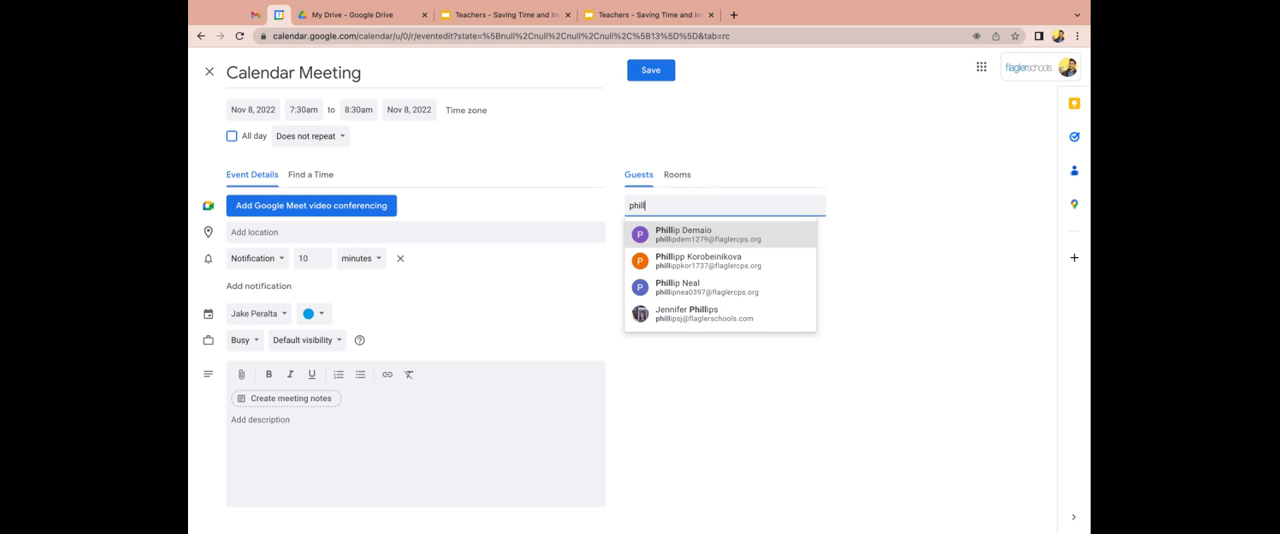
type("ipst")
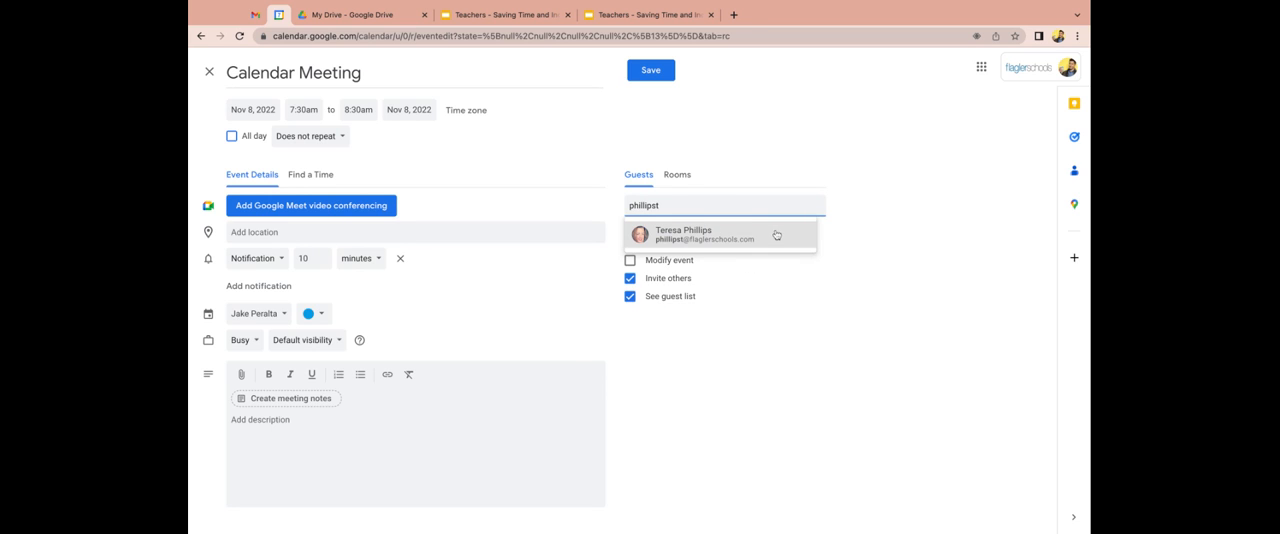
left_click(776, 234)
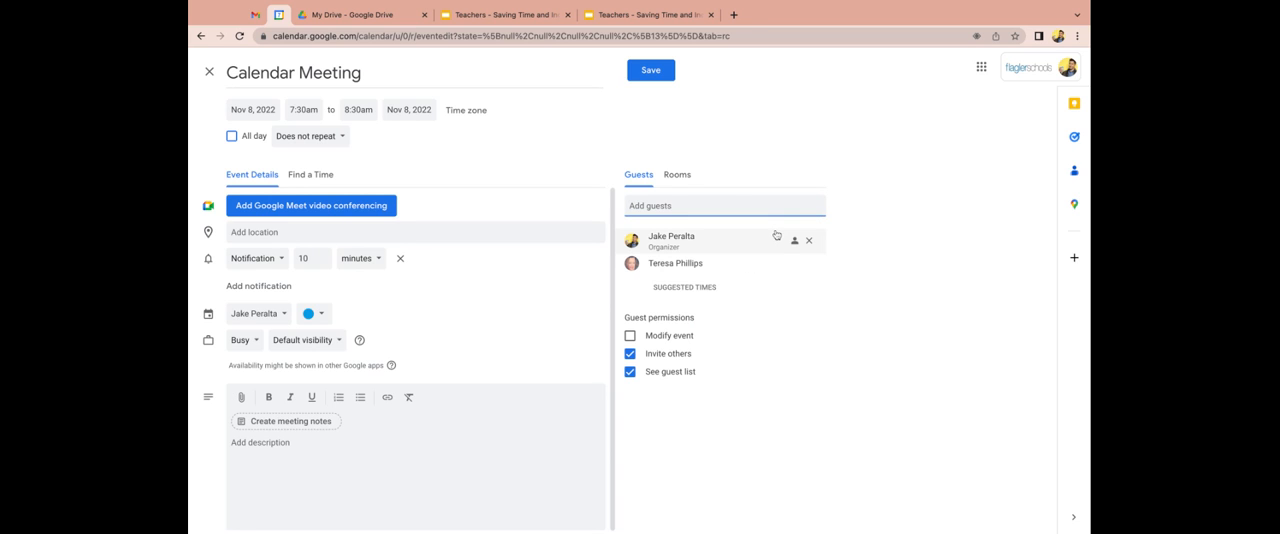
Compare the organizer's and guest's availability for November 8 and move the meeting to 8:00am to 9:00am.
left_click(310, 176)
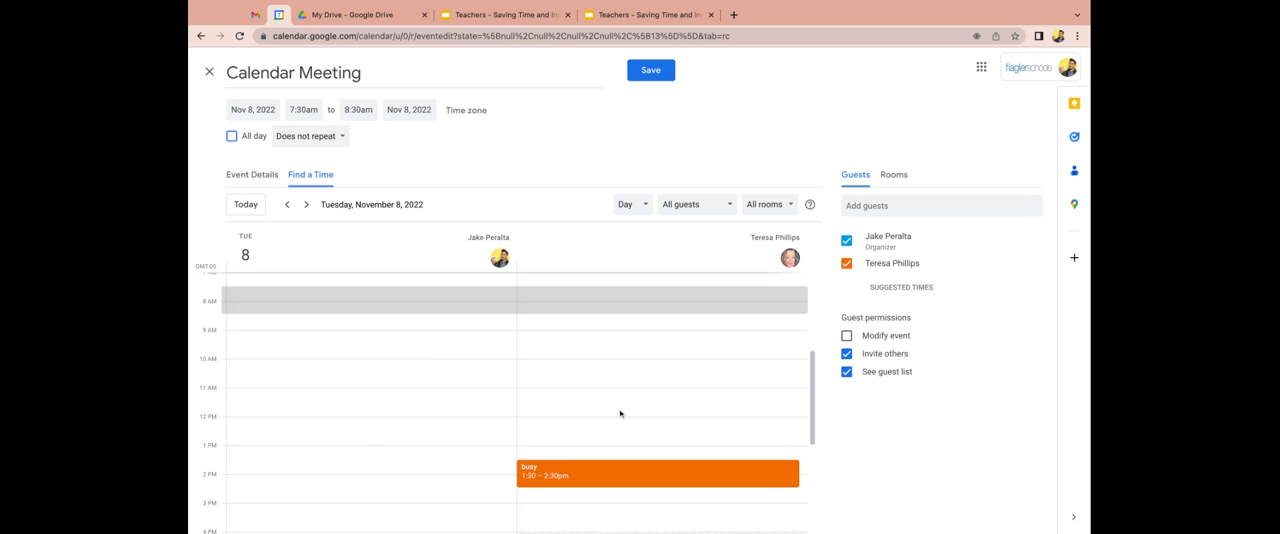
scroll(592, 460, "down", 1)
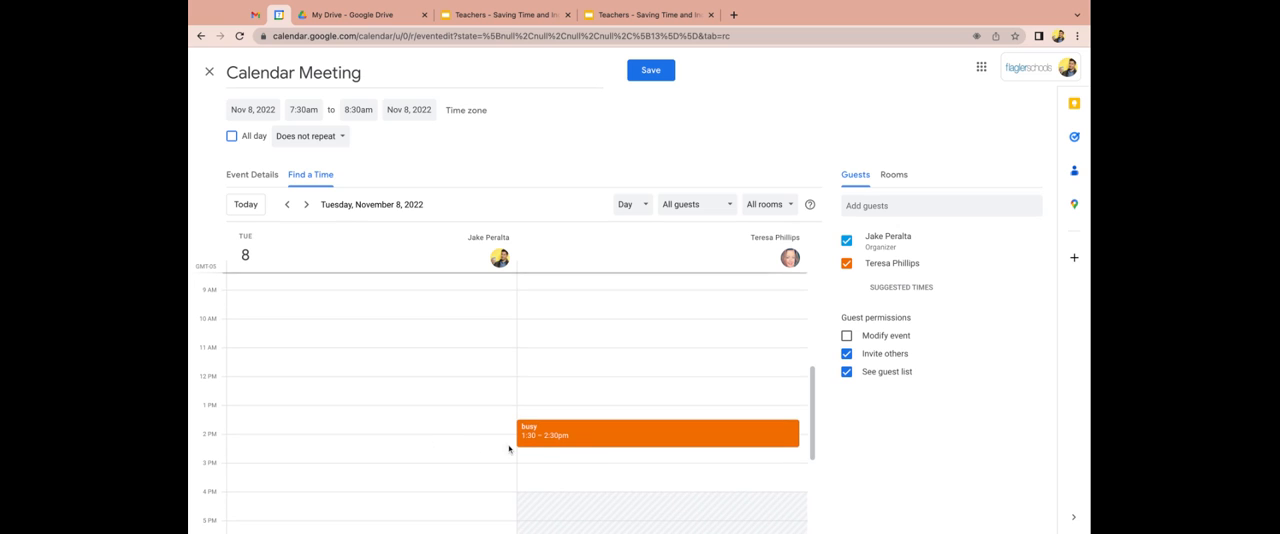
scroll(604, 459, "down", 2)
scroll(604, 459, "down", 3)
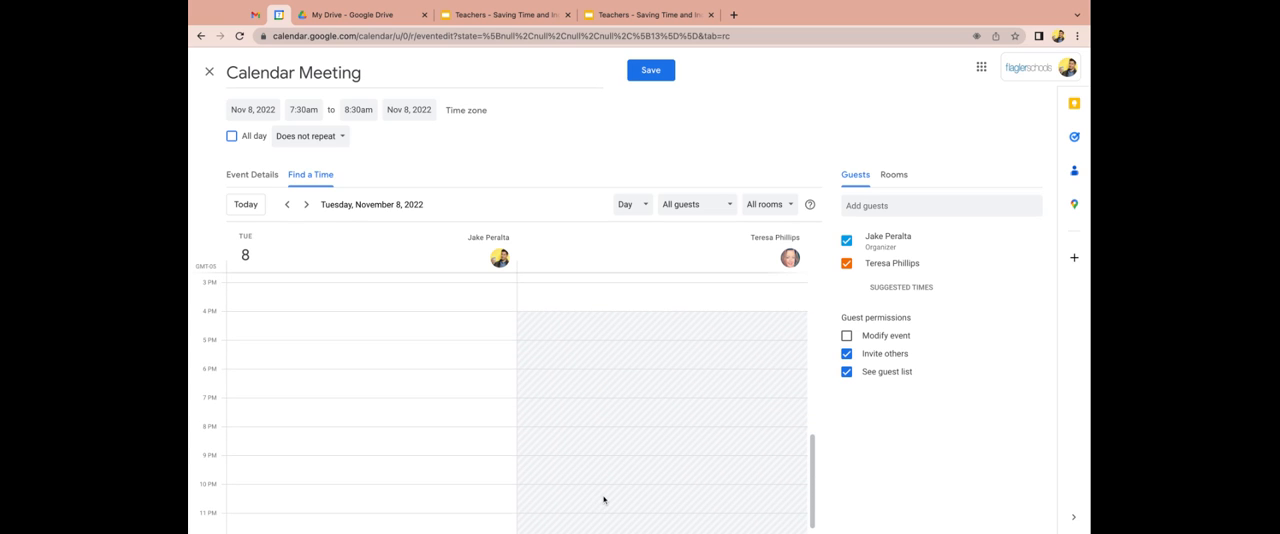
scroll(604, 499, "up", 4)
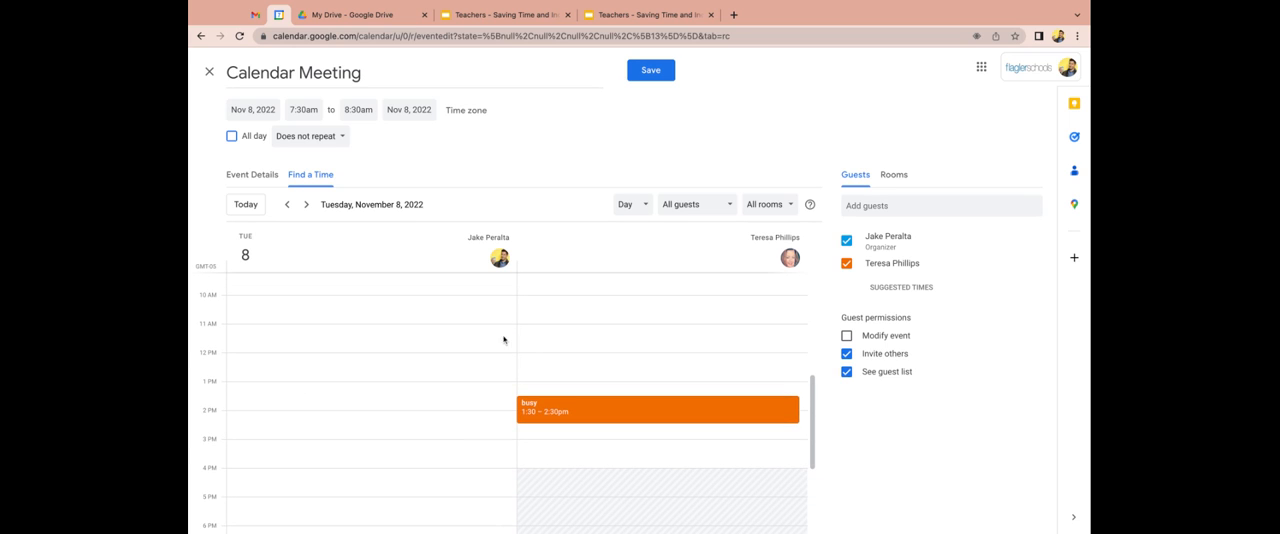
scroll(463, 334, "up", 3)
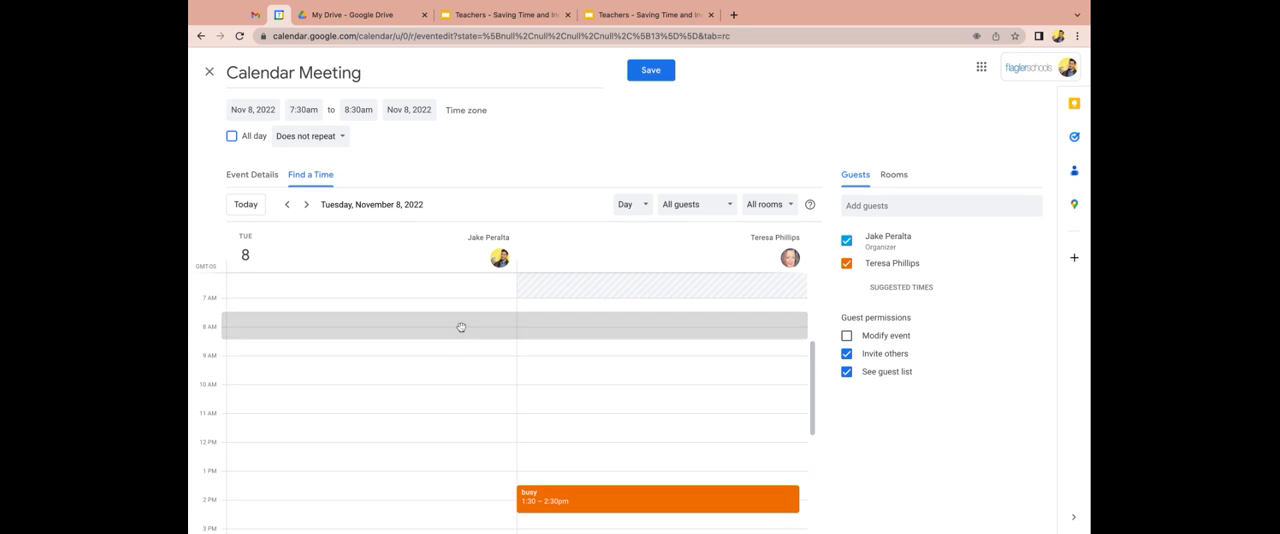
left_click(461, 328)
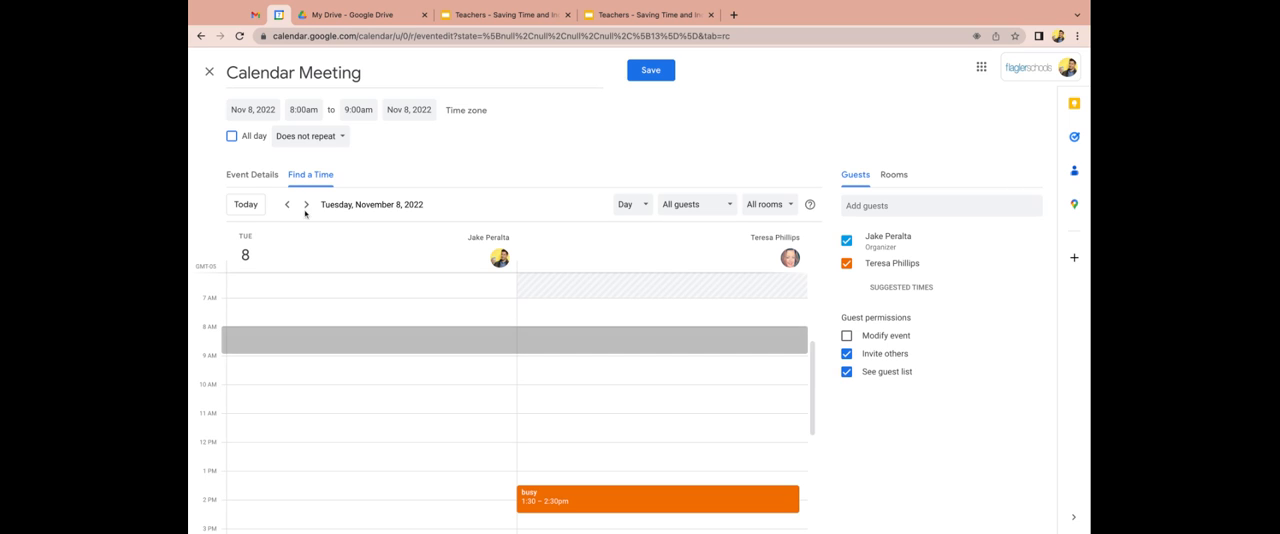
Add Google Meet video conferencing to the event, review its co-host and host control options, and save them.
left_click(255, 176)
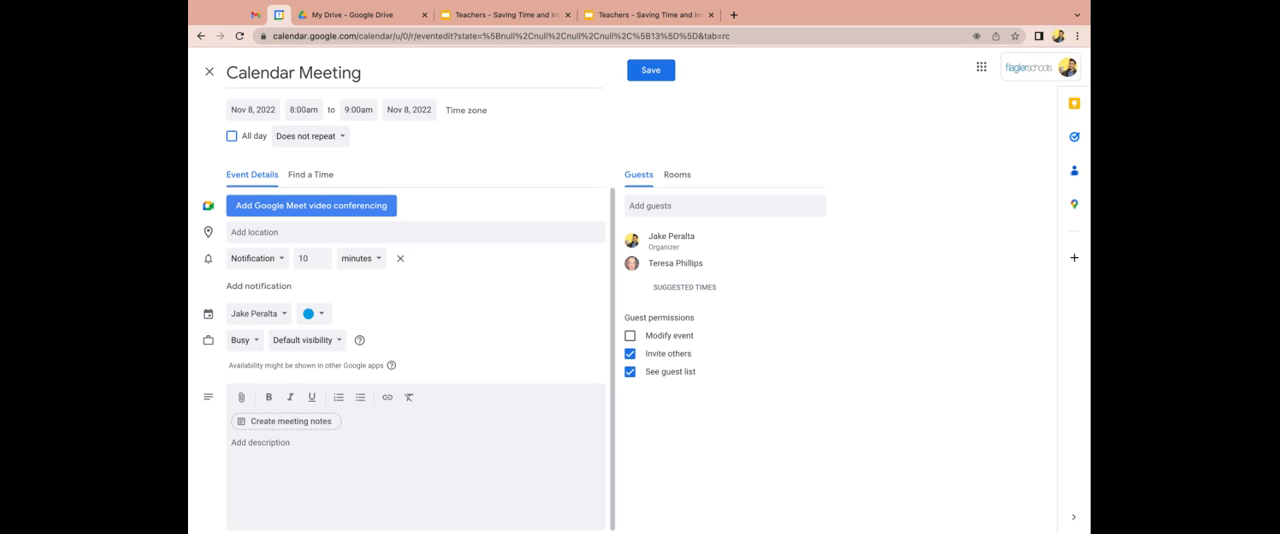
left_click(311, 205)
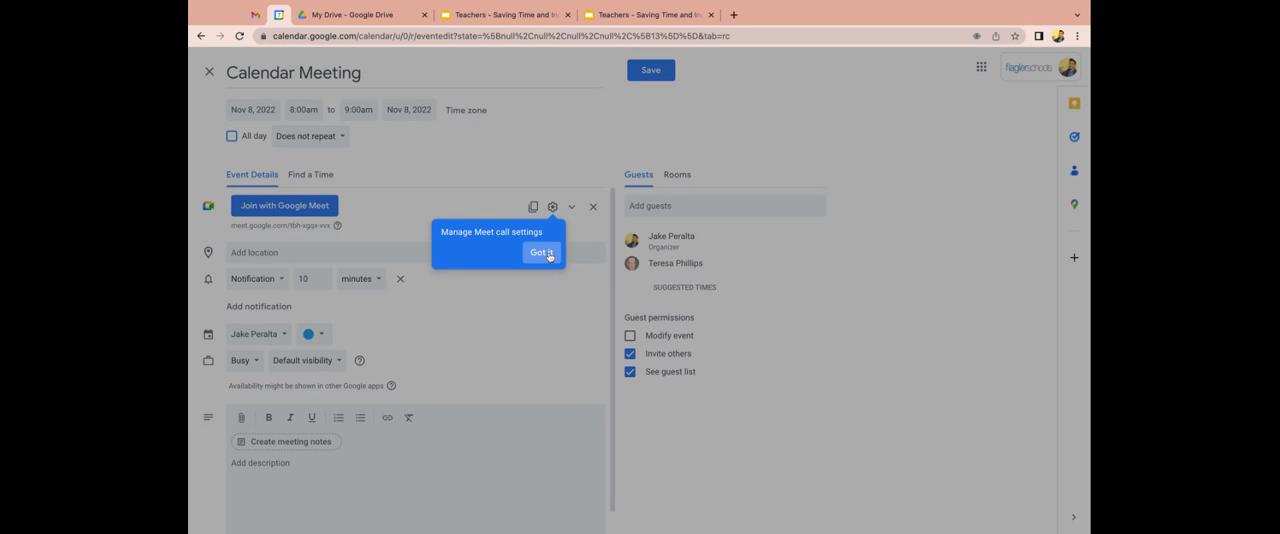
left_click(542, 253)
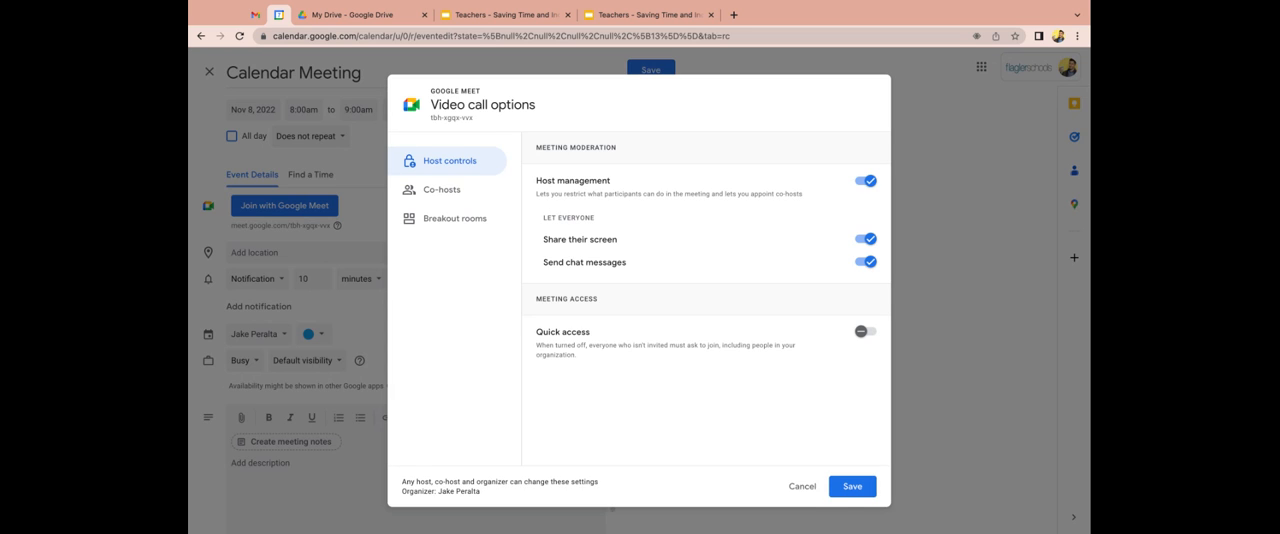
left_click(459, 195)
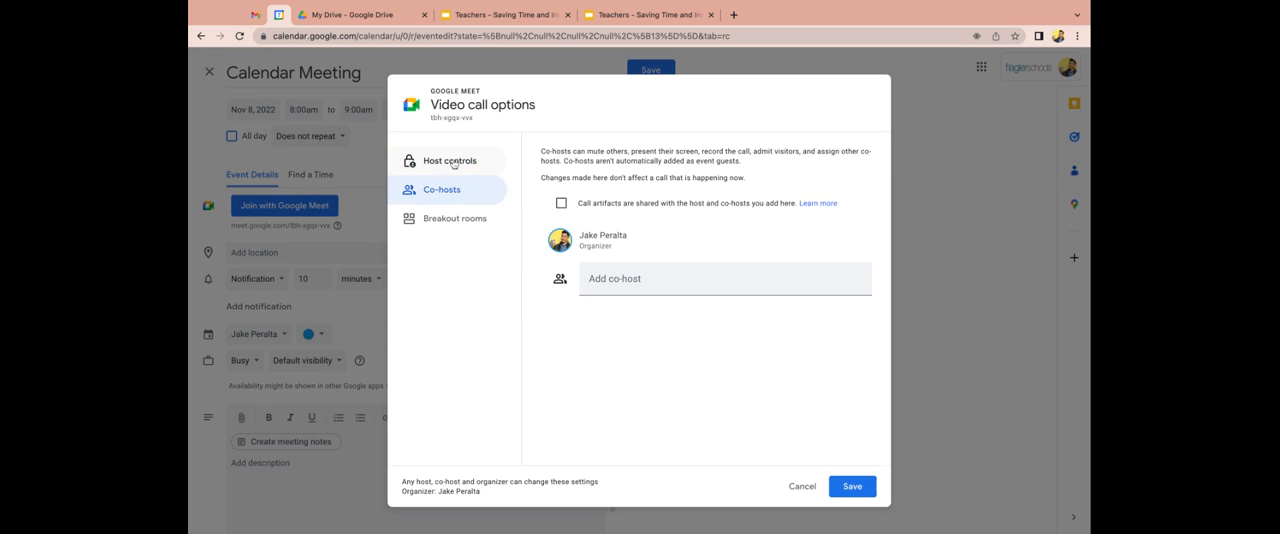
left_click(453, 164)
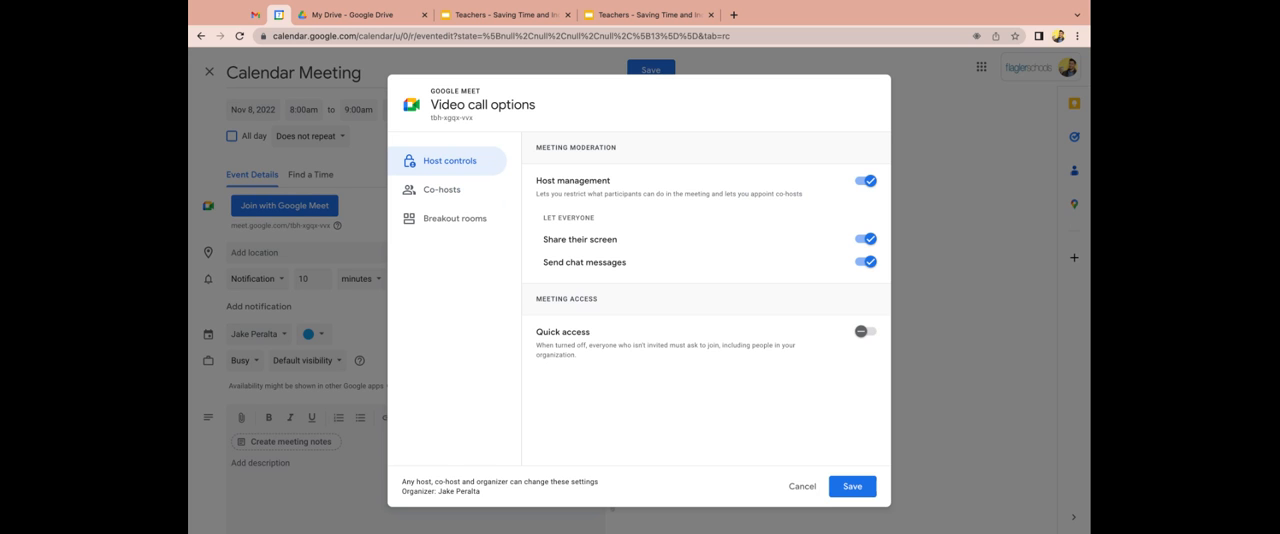
left_click(848, 489)
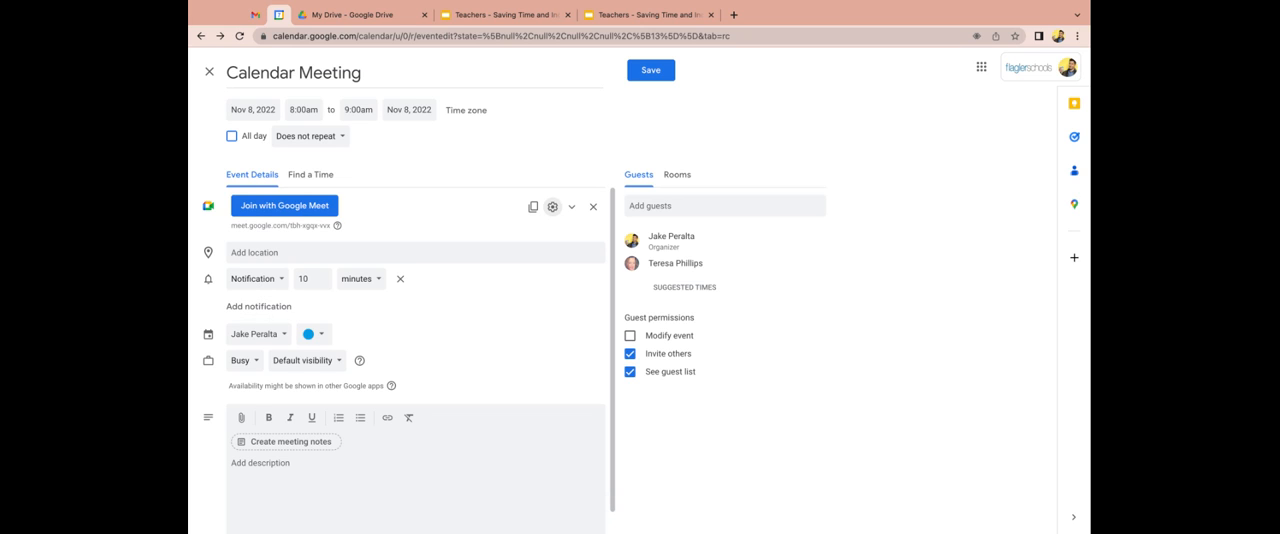
Add a second notification to the event, set to 1 day before.
left_click(259, 306)
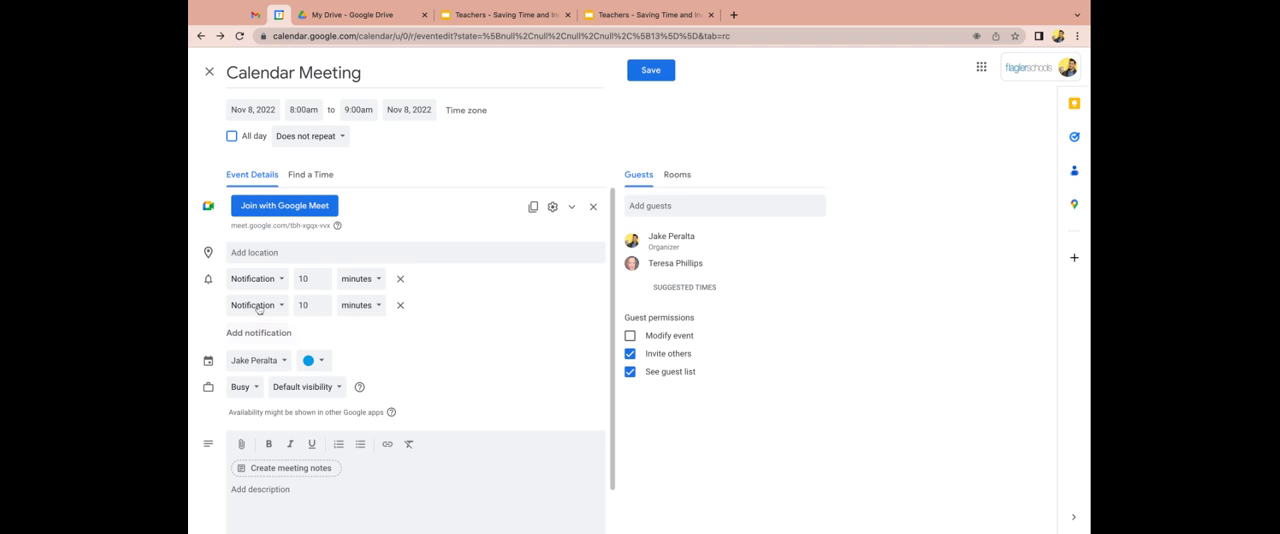
left_click(361, 306)
left_click(355, 349)
left_click(321, 309)
left_click_drag(308, 304, 294, 305)
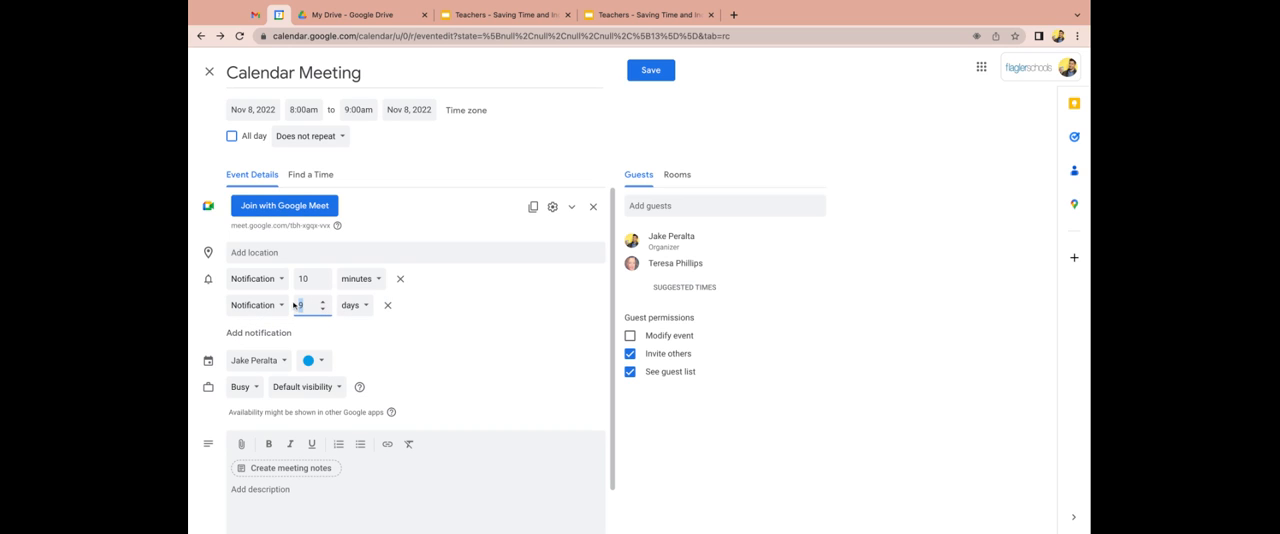
type("1")
left_click(457, 346)
Keep the event on the organizer's own calendar, save it, and send the invitation email to the guest.
scroll(432, 335, "down", 1)
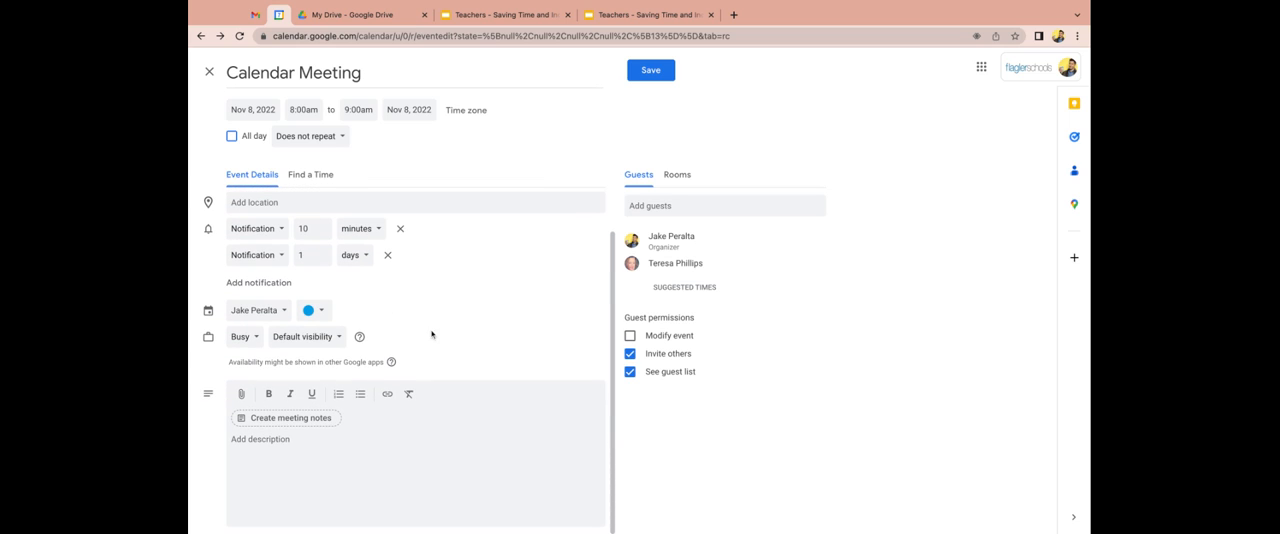
left_click(281, 310)
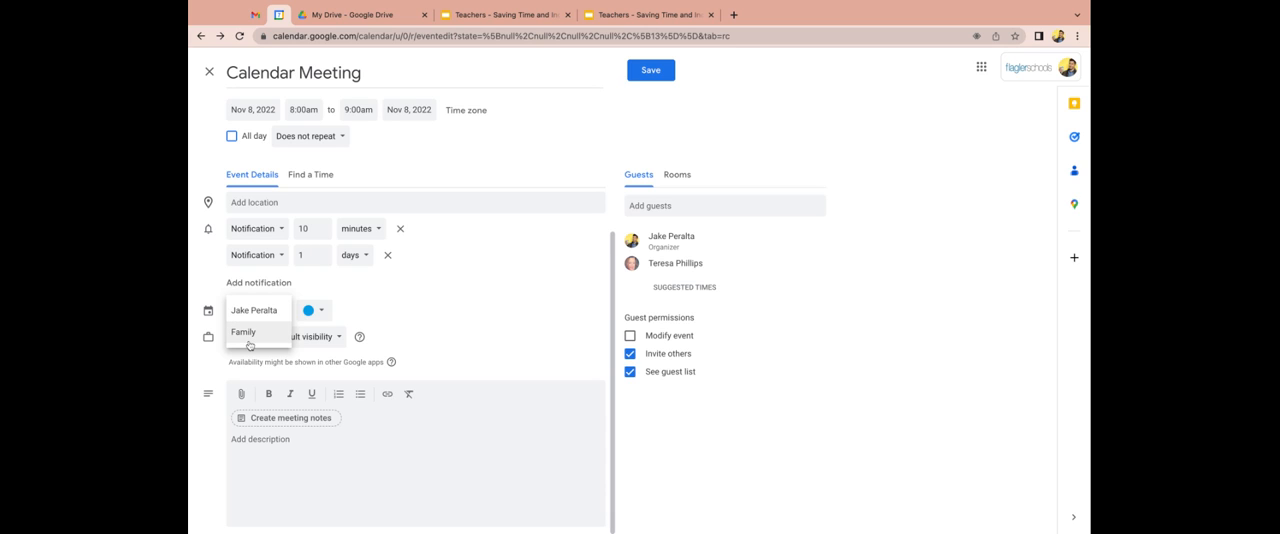
left_click(255, 312)
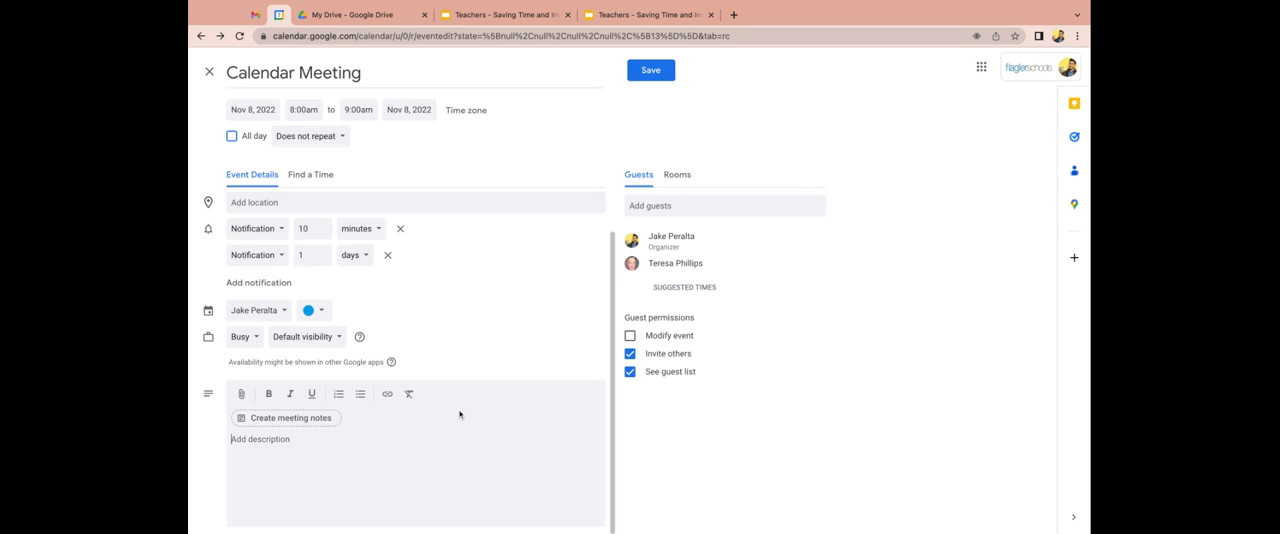
left_click(645, 78)
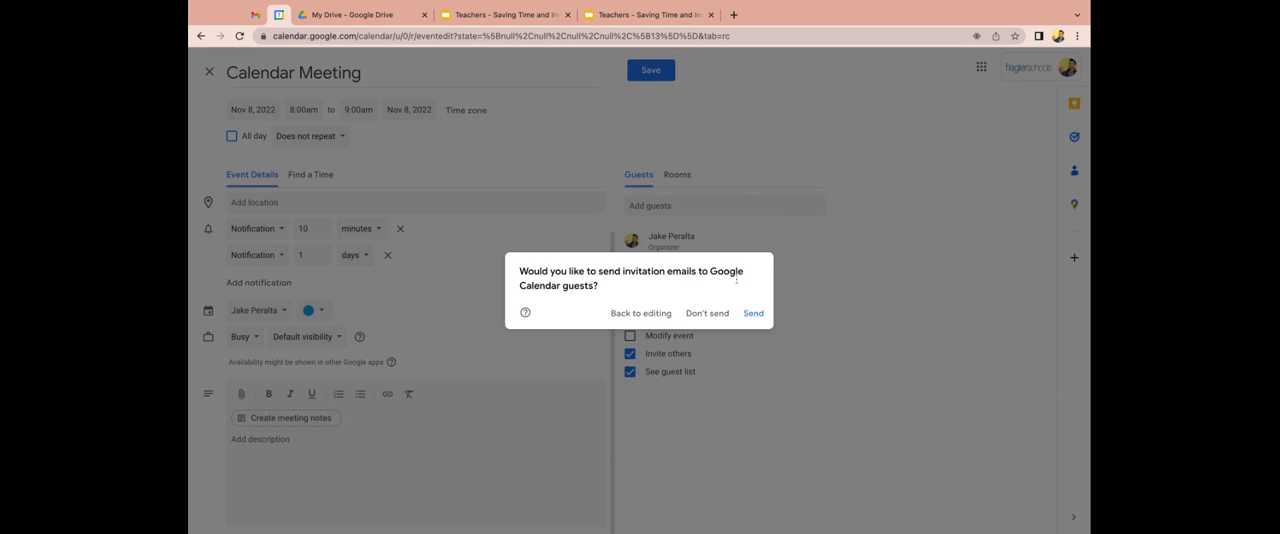
left_click(752, 313)
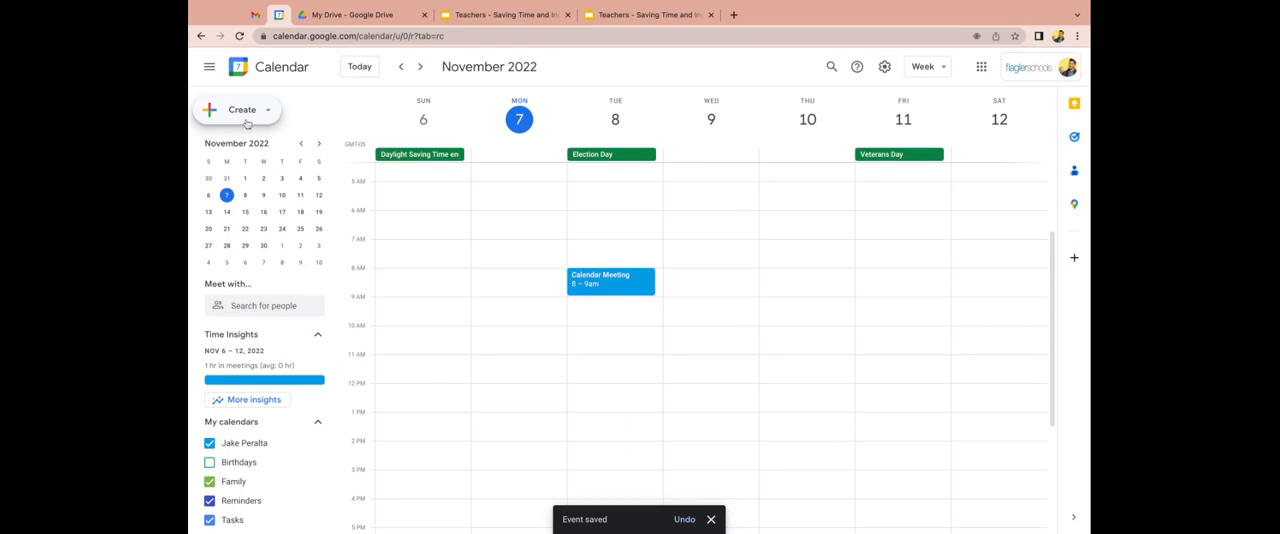
Create an untitled task on November 9, 2022 at 10:00am in My Tasks with the description "Check email" and save it.
left_click(687, 338)
left_click(478, 210)
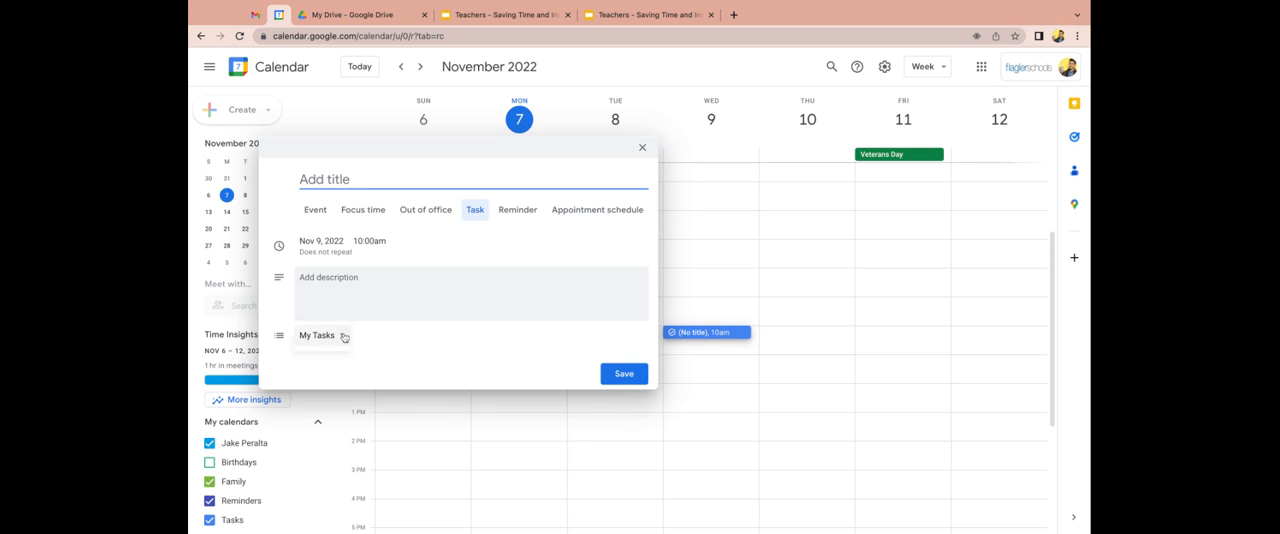
left_click(345, 284)
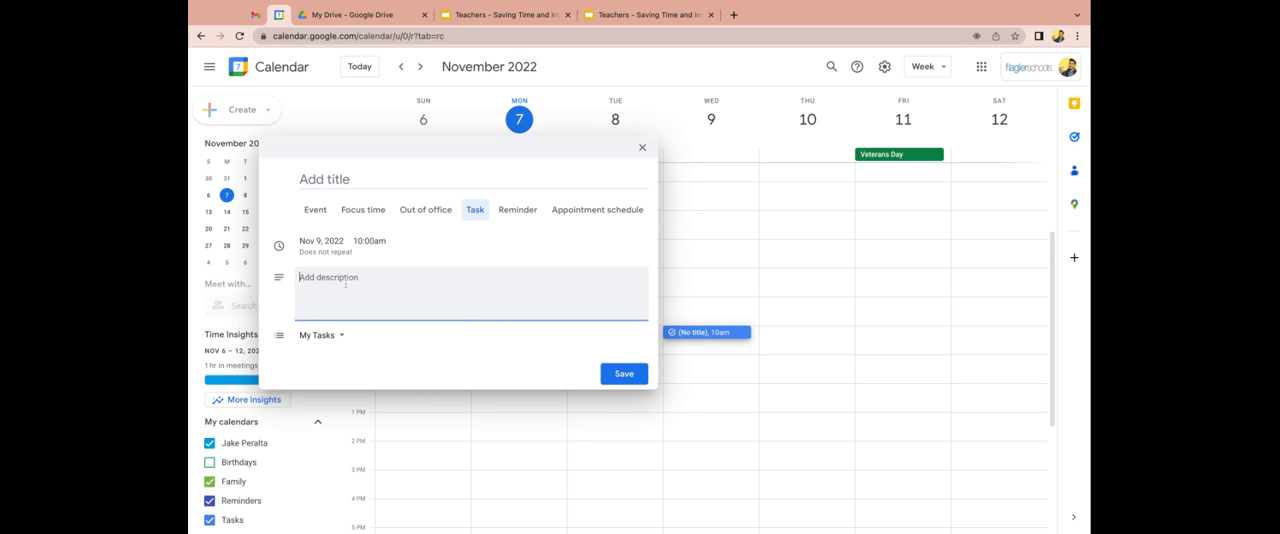
type("Check email")
left_click(636, 379)
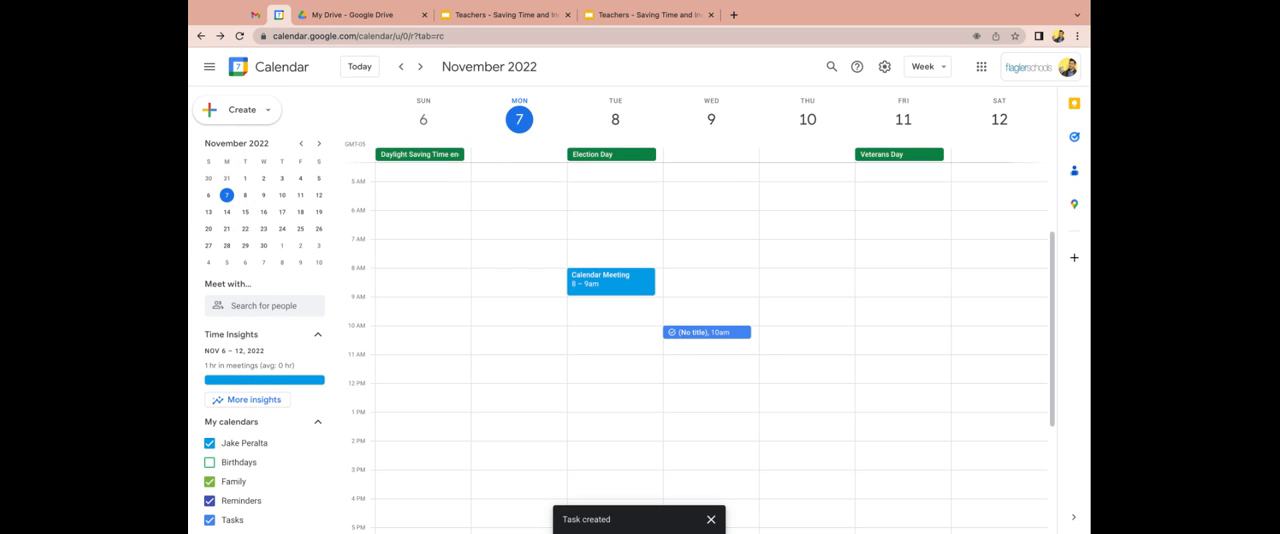
Title the untitled November 9 task "Check Email" and save the change.
left_click(698, 333)
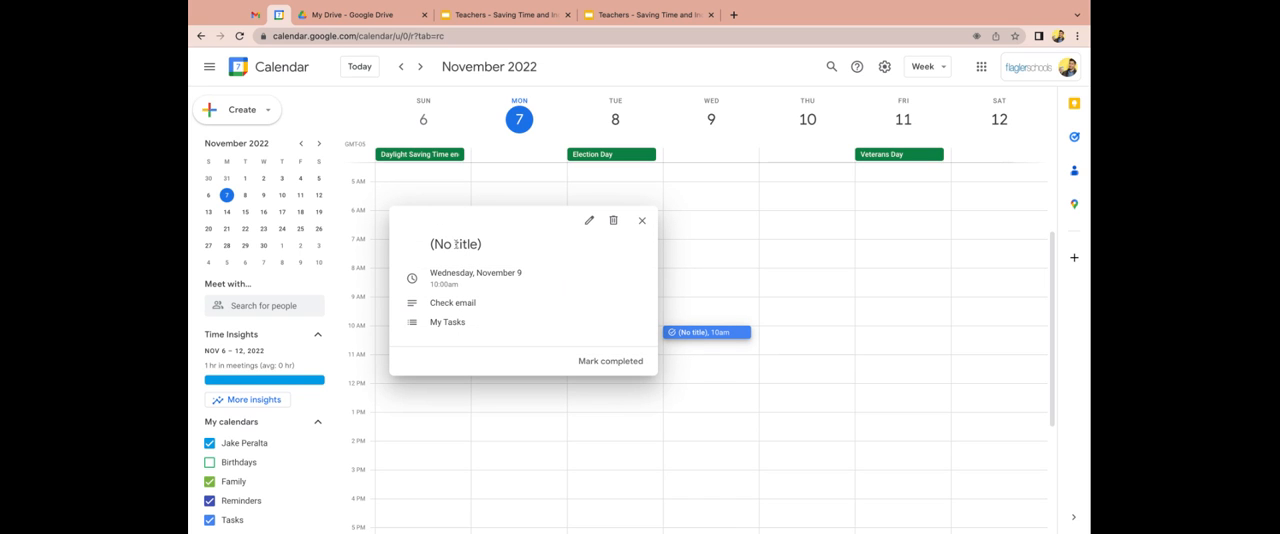
left_click(588, 220)
type("Check Email")
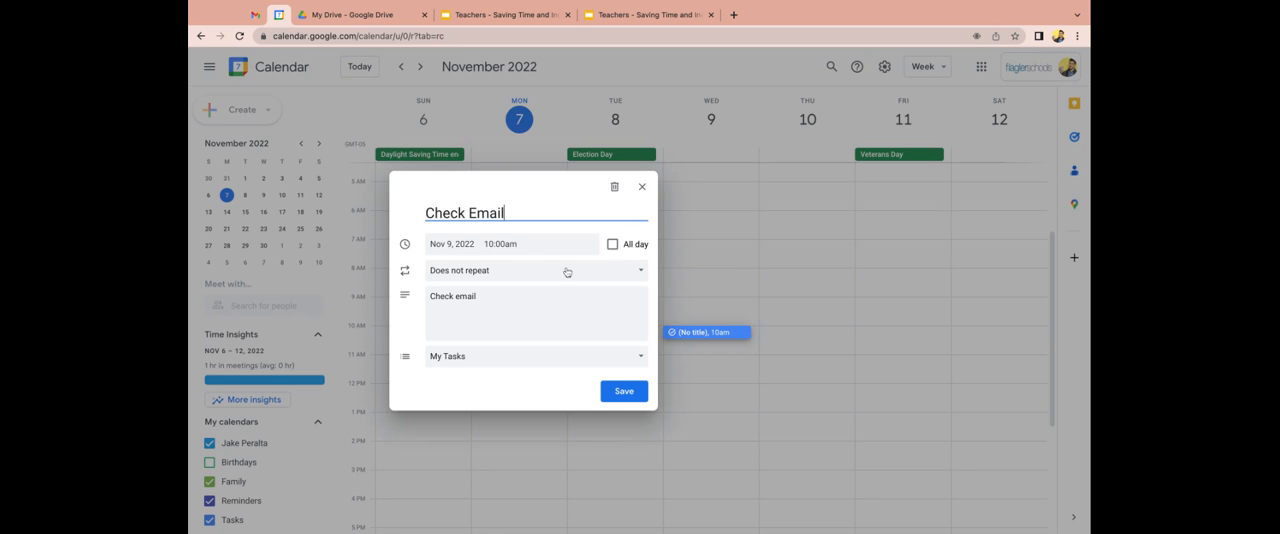
left_click(624, 391)
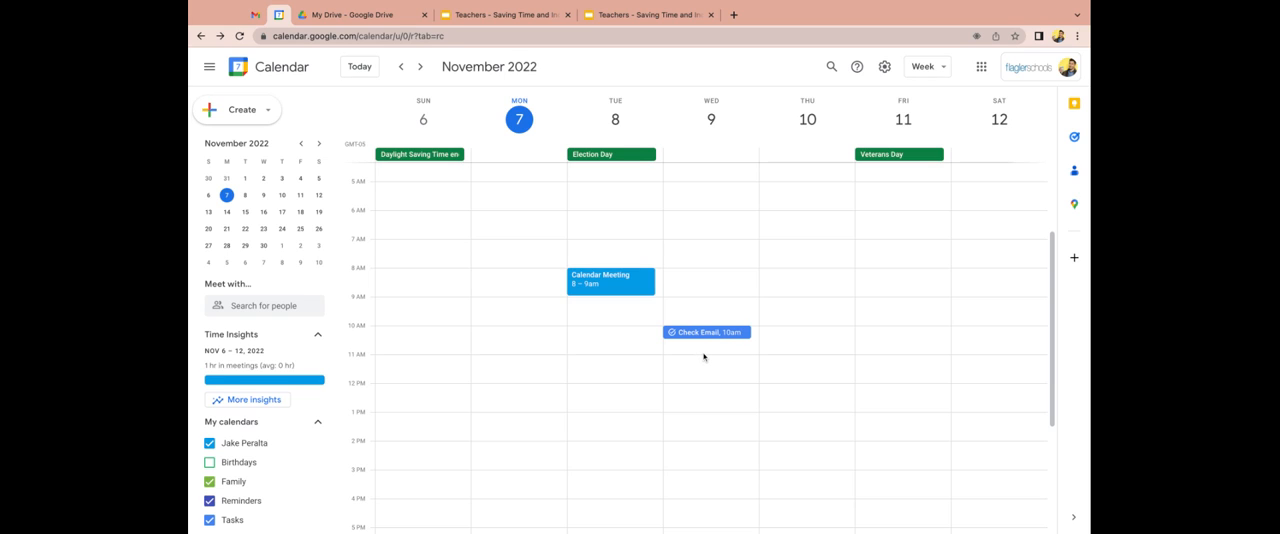
Start a bookable appointment schedule titled "Conference Schedule" with an appointment duration of 15 minutes.
left_click(248, 124)
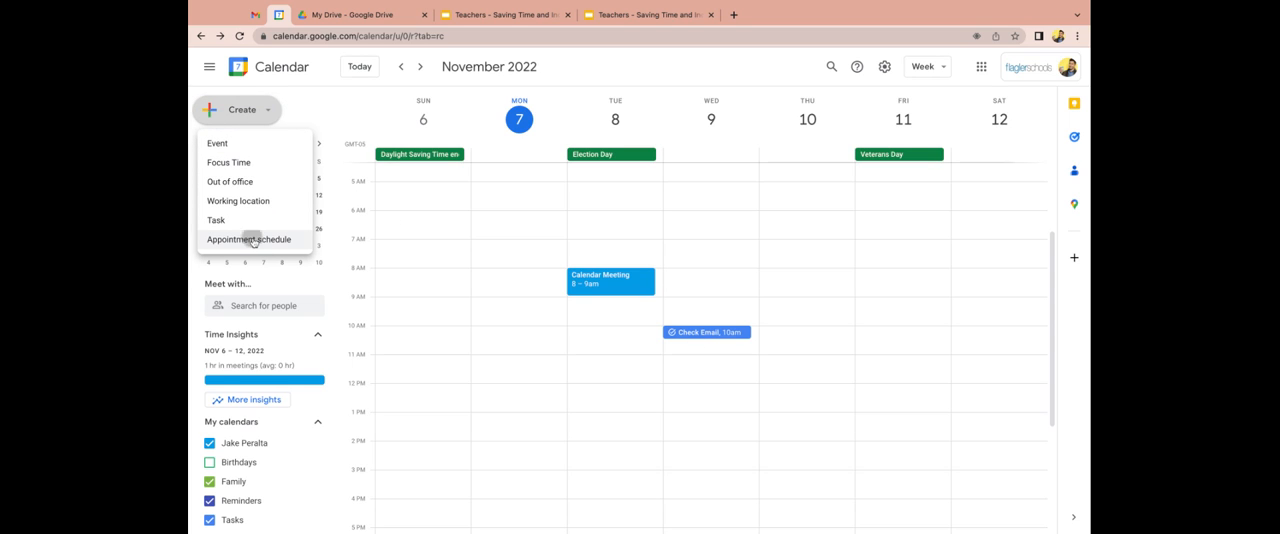
left_click(250, 240)
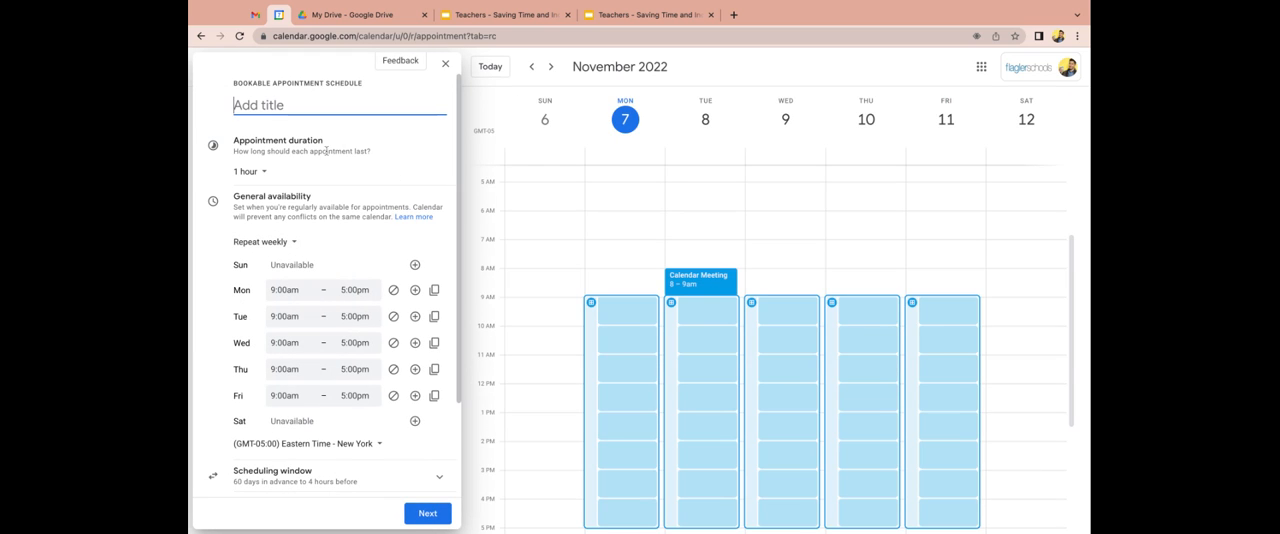
type("Conference Schedule")
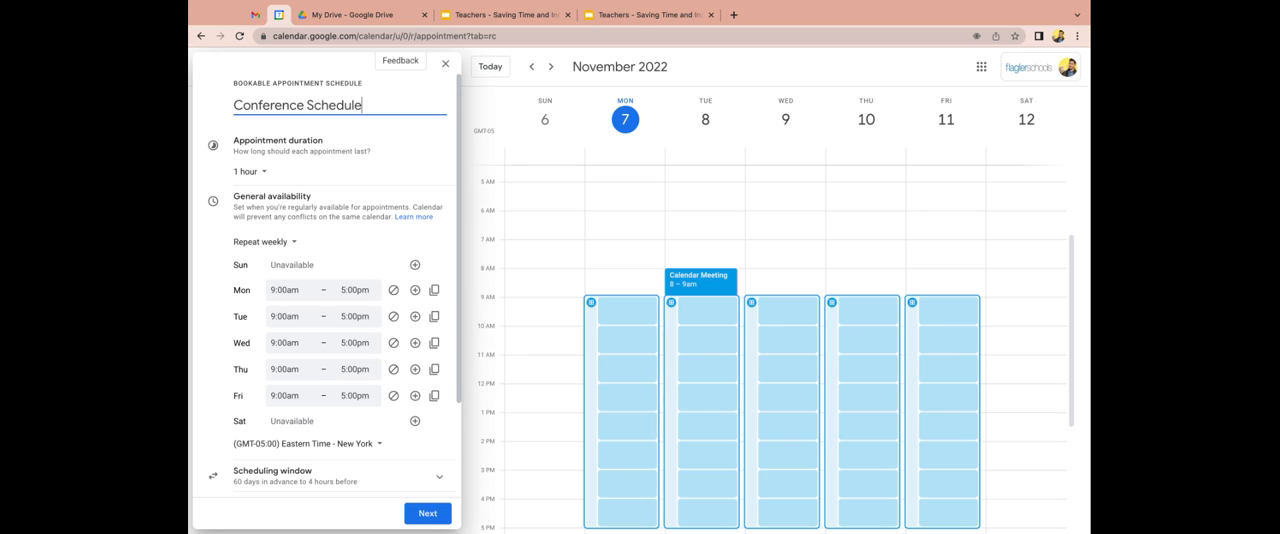
left_click(264, 174)
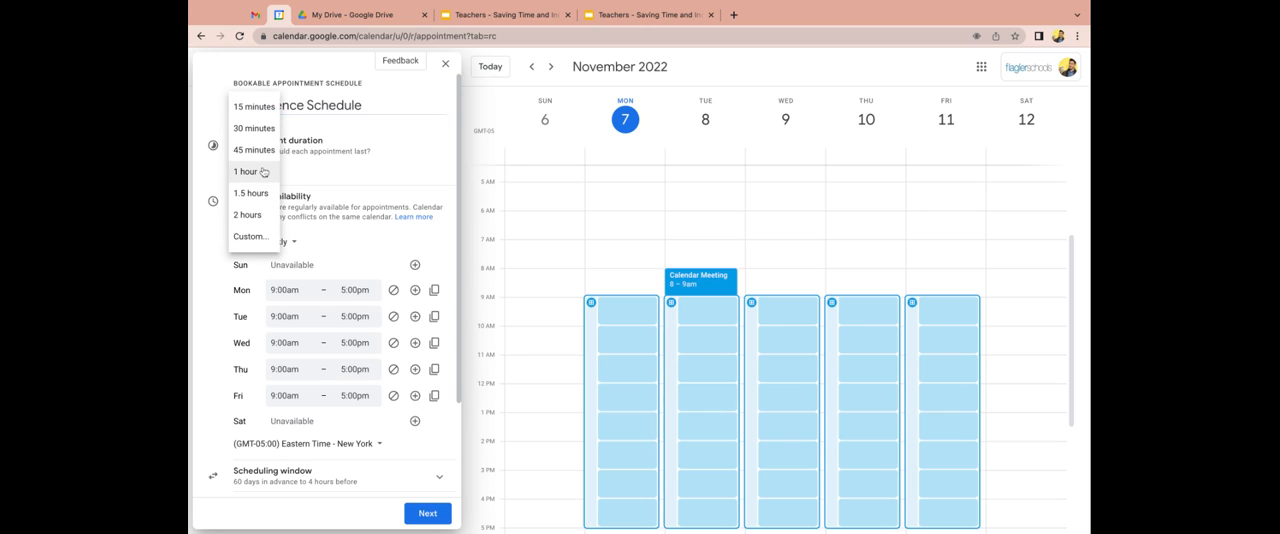
left_click(262, 108)
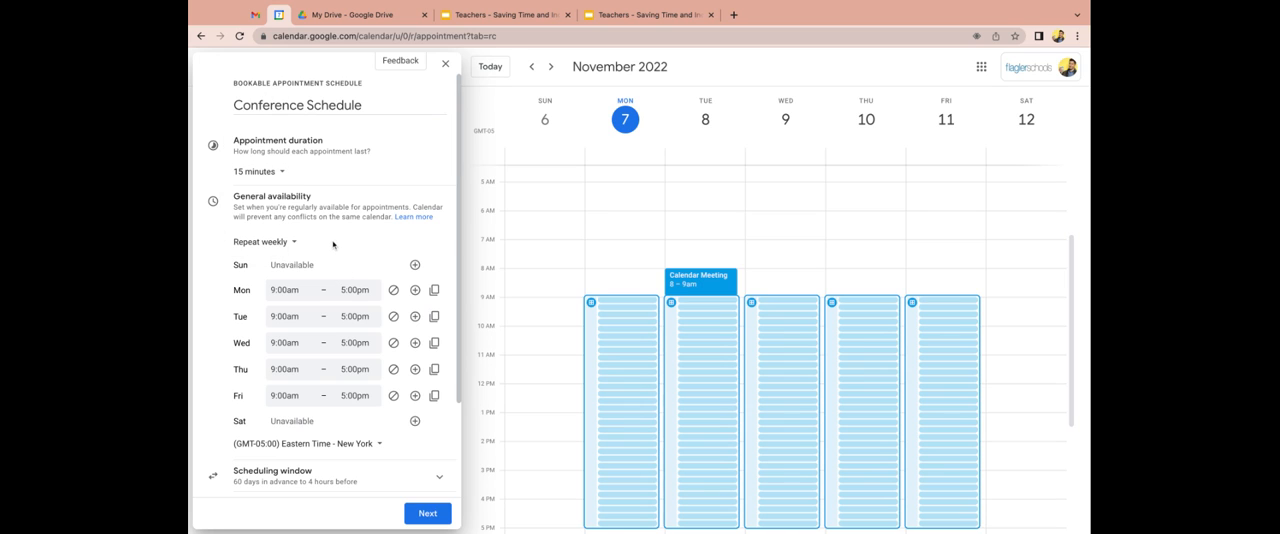
Make the schedule's availability non-repeating and set November 8, 2022 to 4:30pm to 6:00pm.
left_click(295, 244)
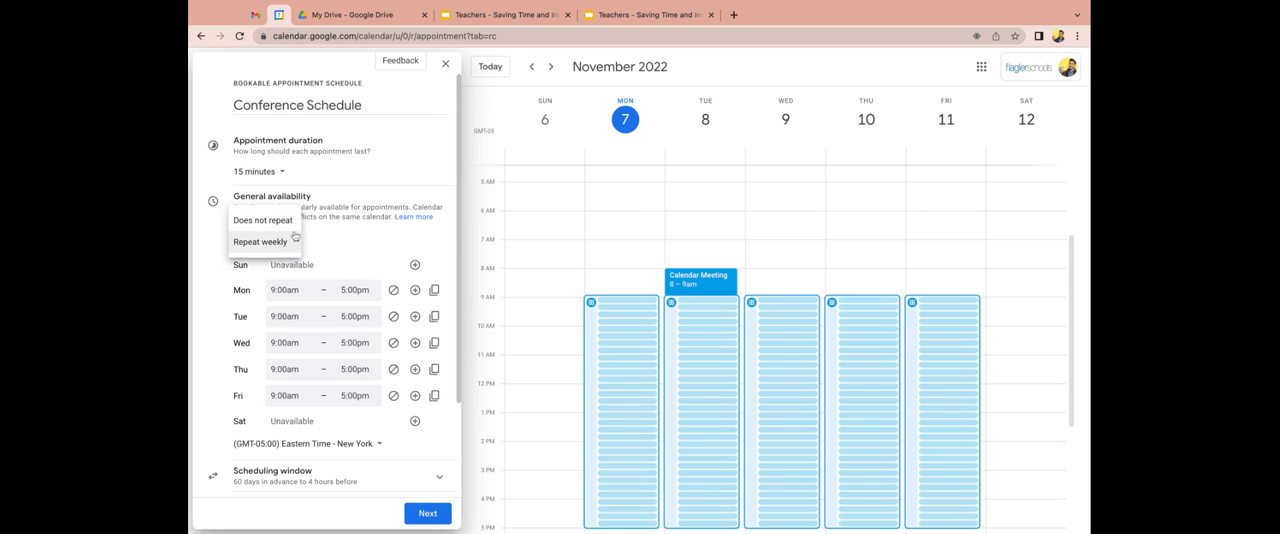
left_click(287, 222)
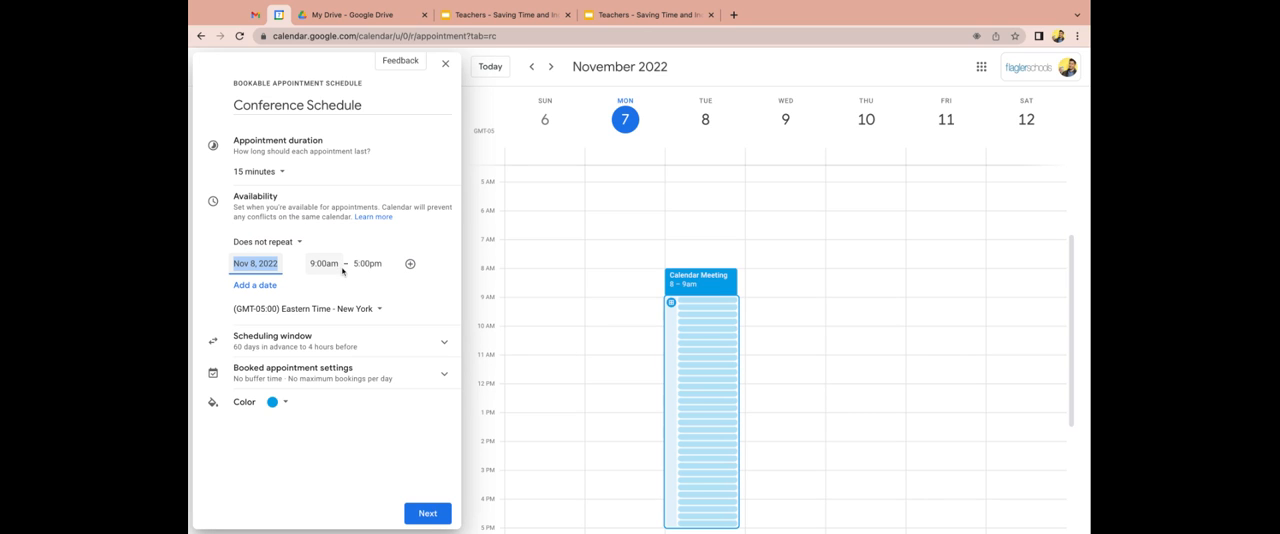
left_click(321, 263)
scroll(337, 360, "down", 2)
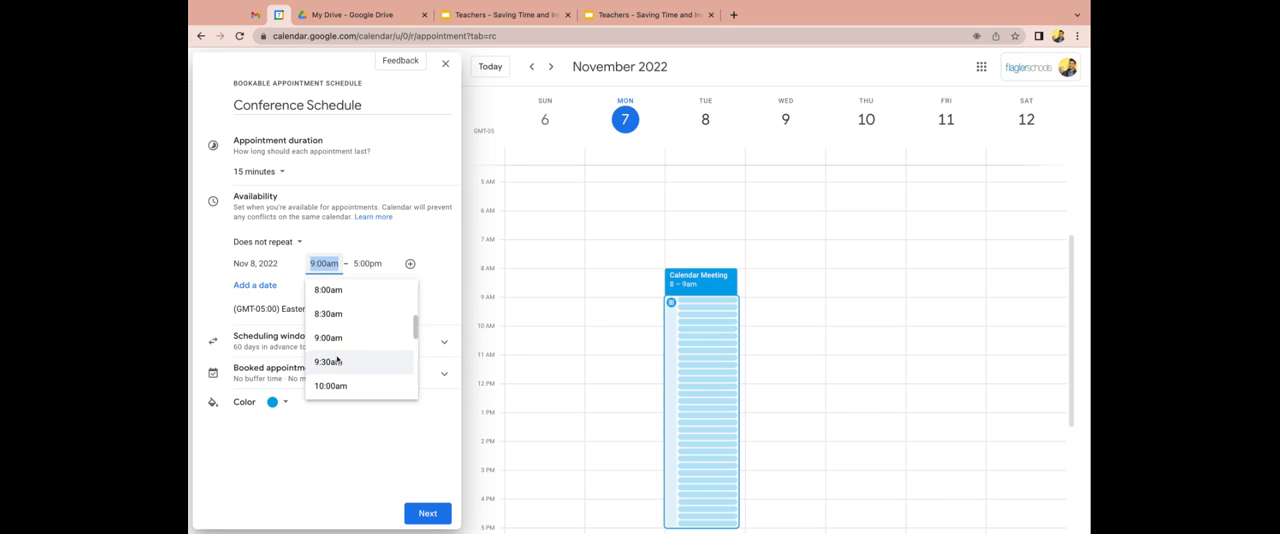
scroll(337, 360, "down", 5)
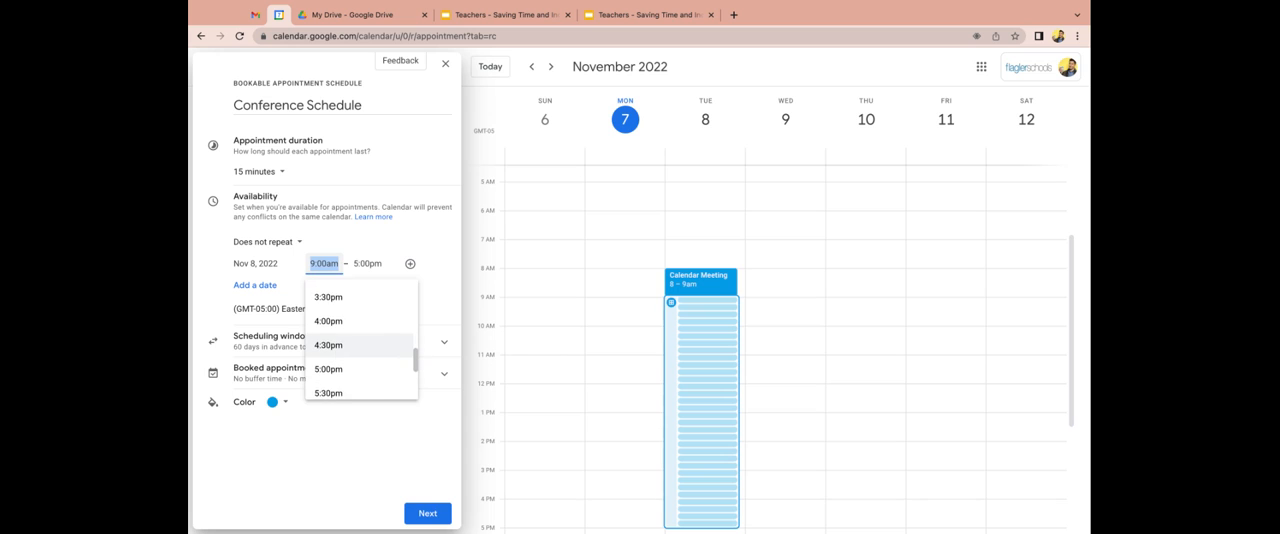
left_click(332, 343)
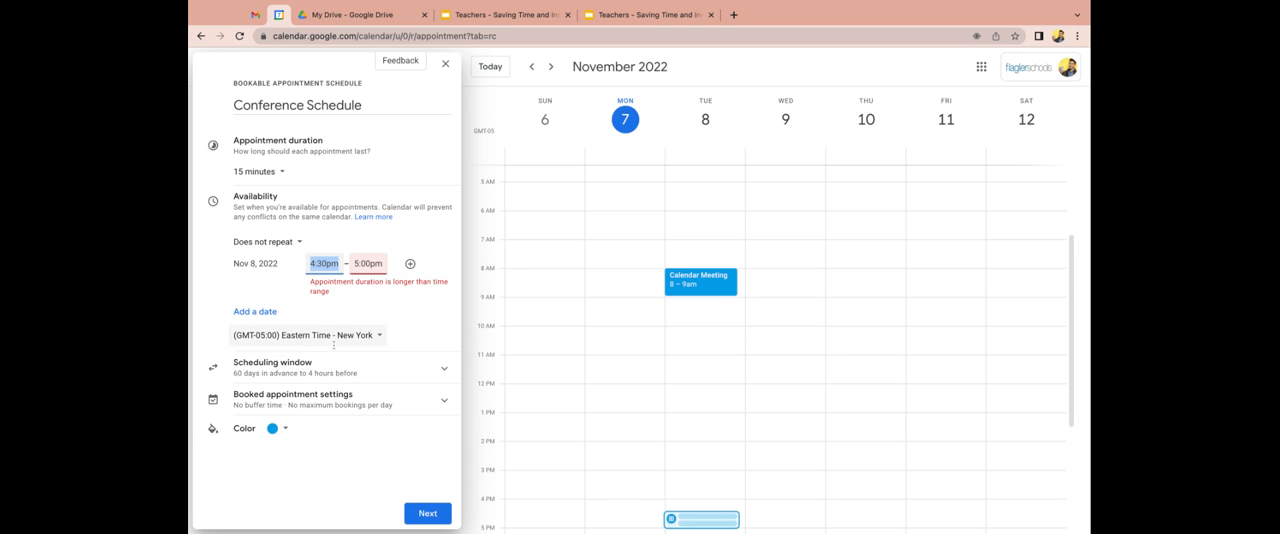
left_click(368, 263)
left_click(368, 372)
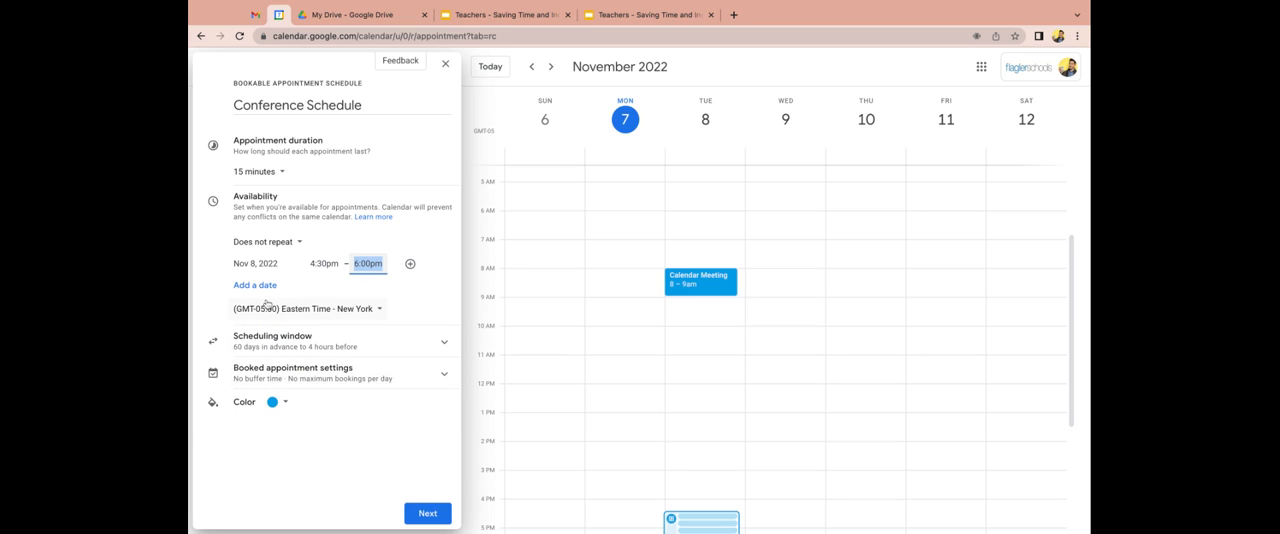
Add November 9, 2022 as a second availability date, from 4:30pm to 7:30pm.
left_click(256, 263)
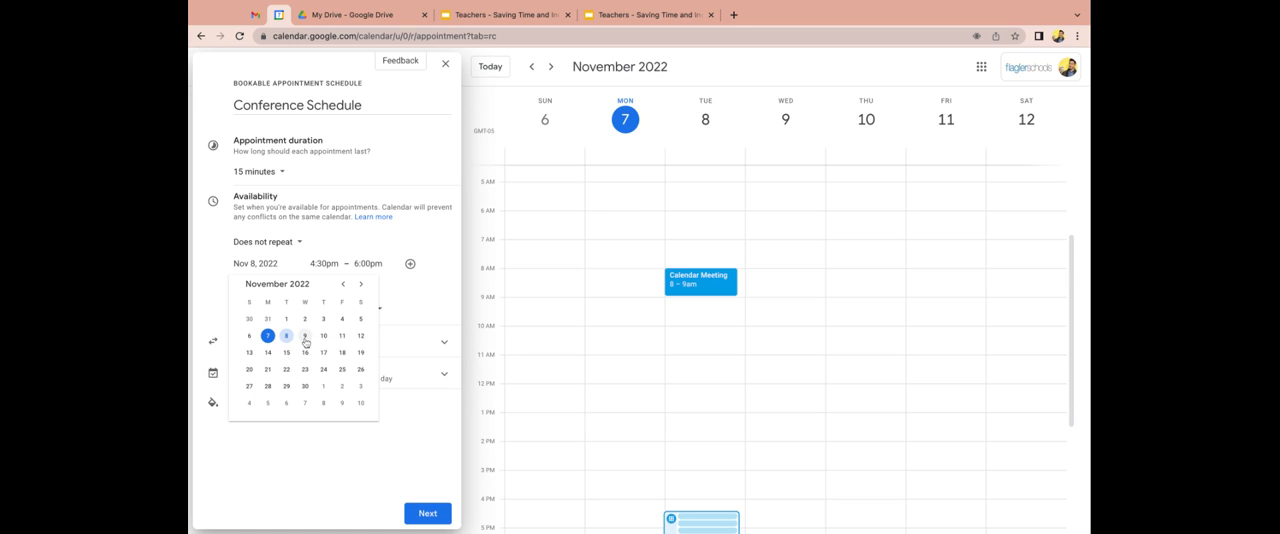
left_click(305, 336)
left_click(324, 285)
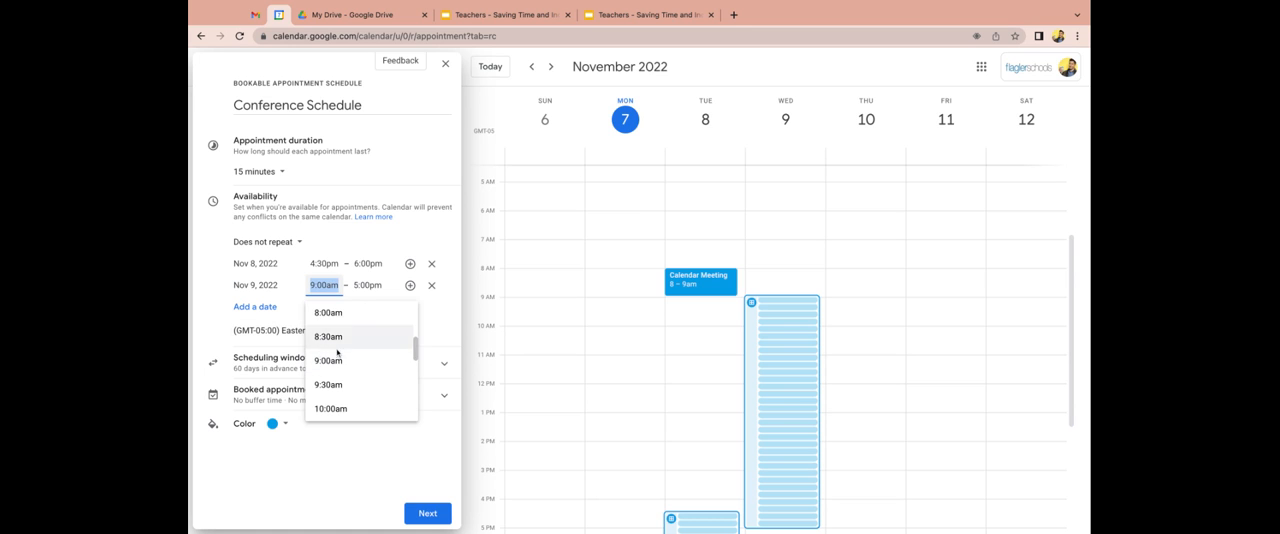
scroll(337, 360, "down", 5)
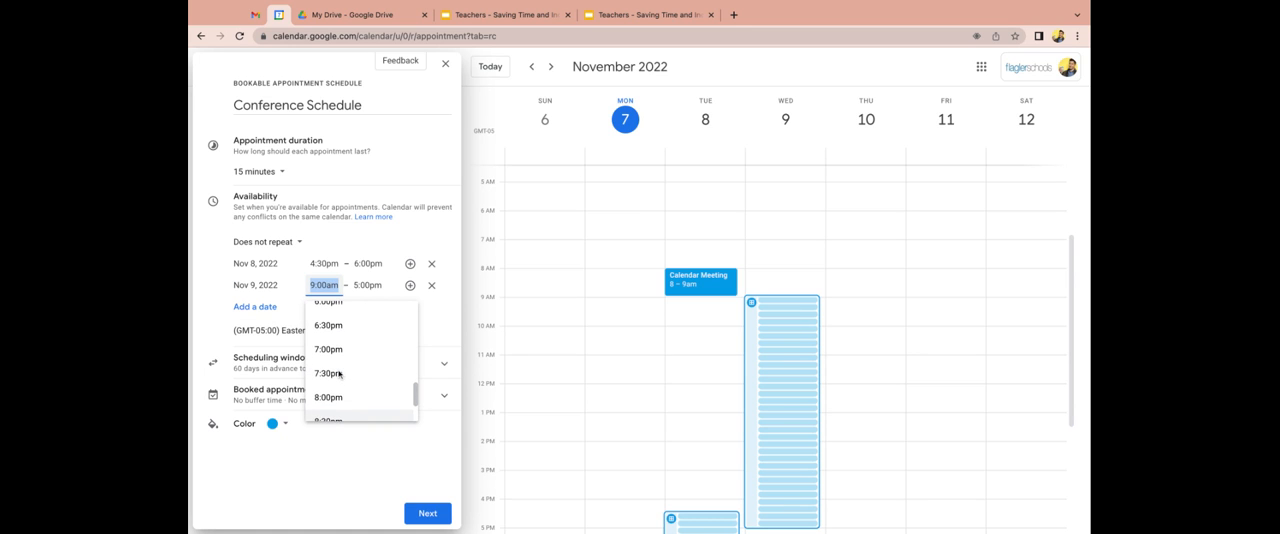
scroll(339, 373, "up", 3)
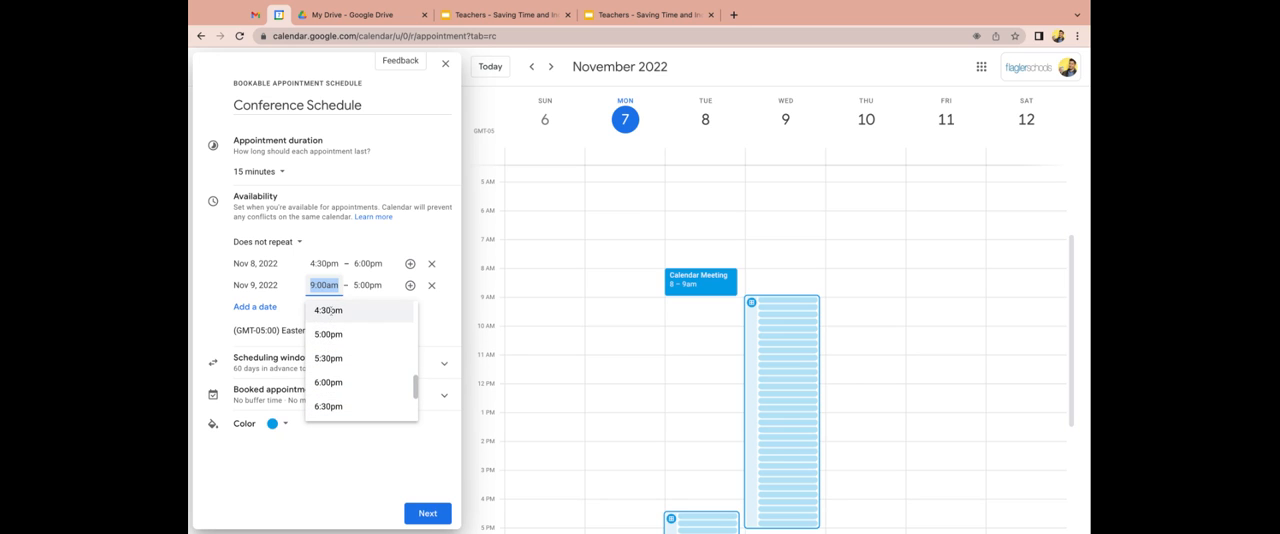
left_click(330, 310)
left_click(368, 287)
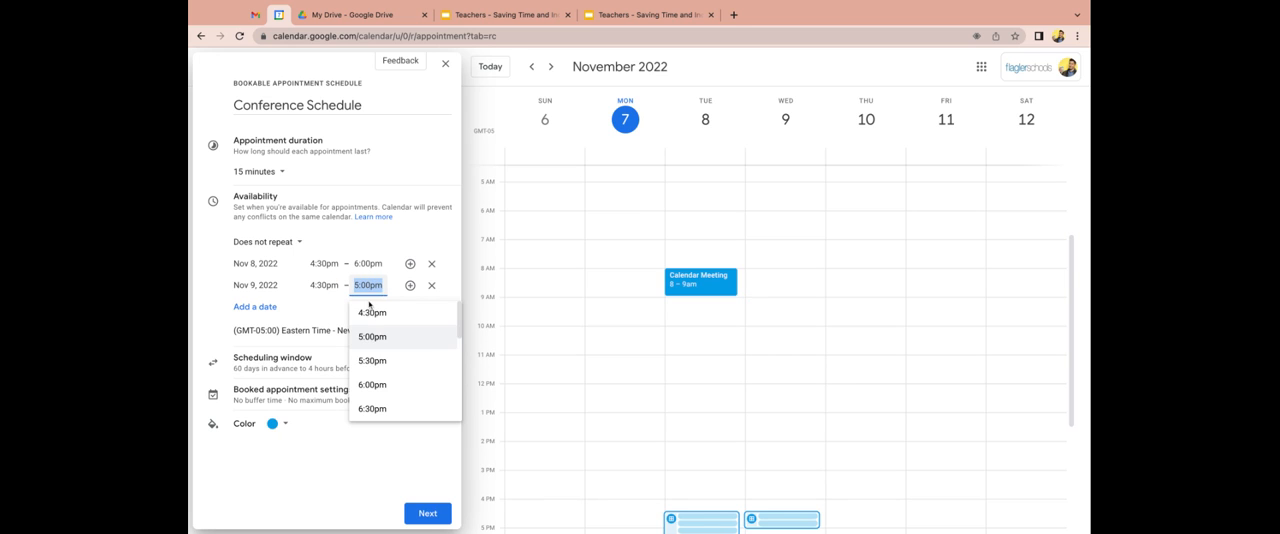
scroll(366, 371, "down", 3)
left_click(372, 372)
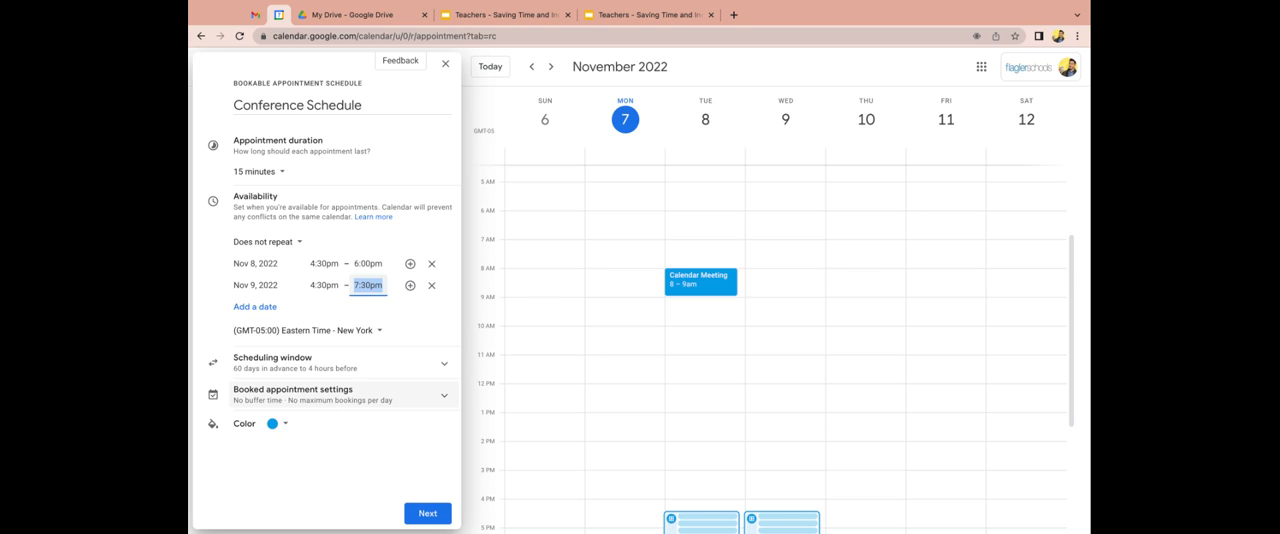
Continue to the booking page options, review the photo and name shown there, and save the appointment schedule.
left_click(422, 513)
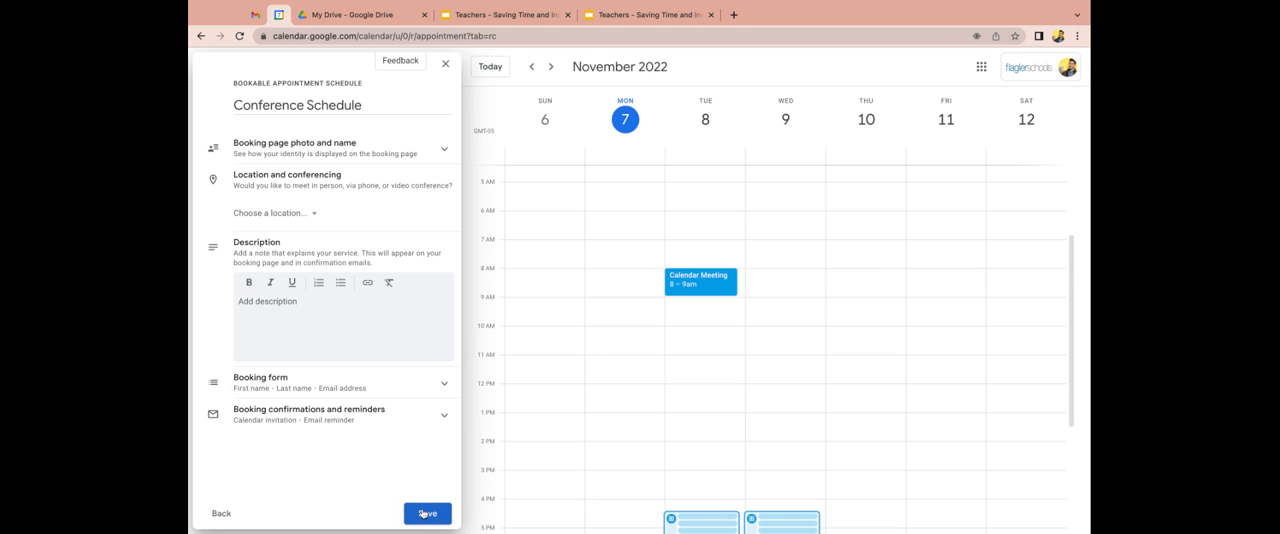
left_click(437, 156)
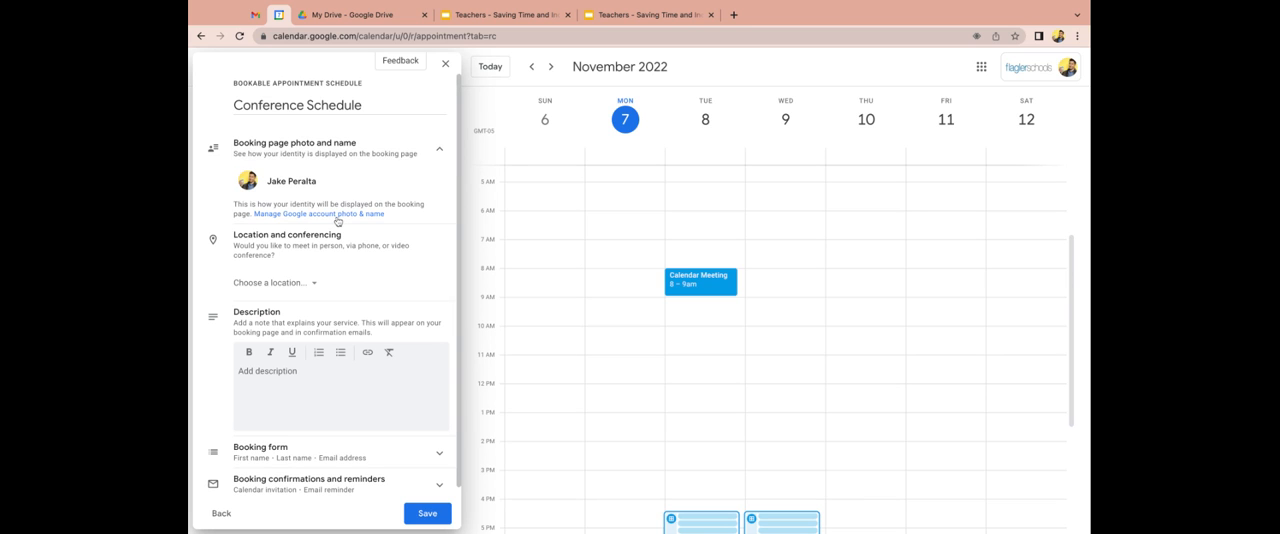
scroll(349, 266, "down", 1)
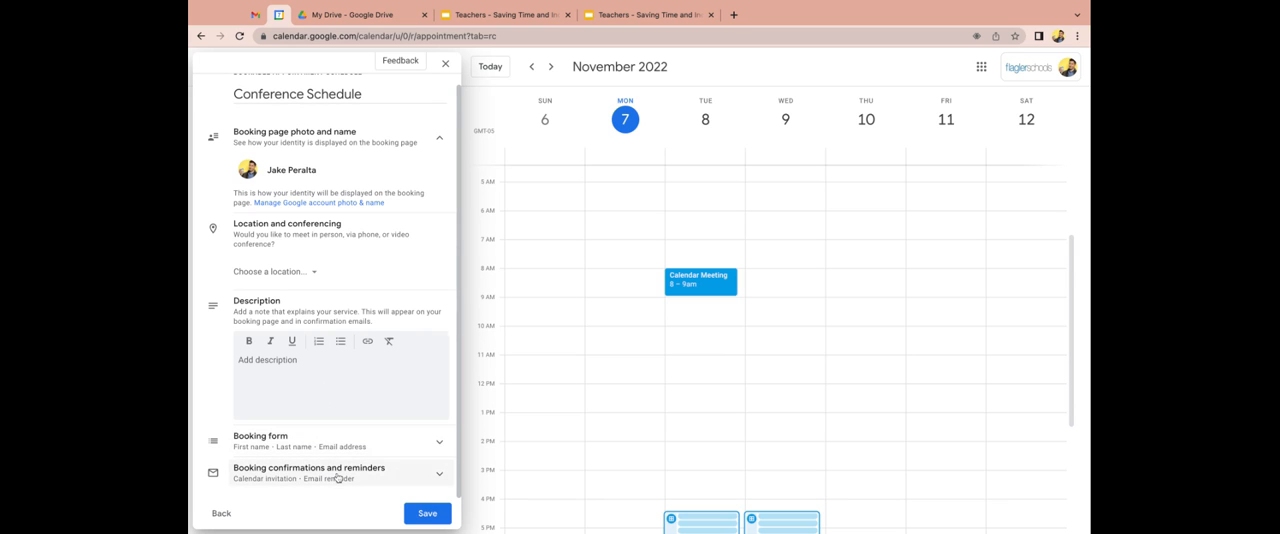
left_click(427, 514)
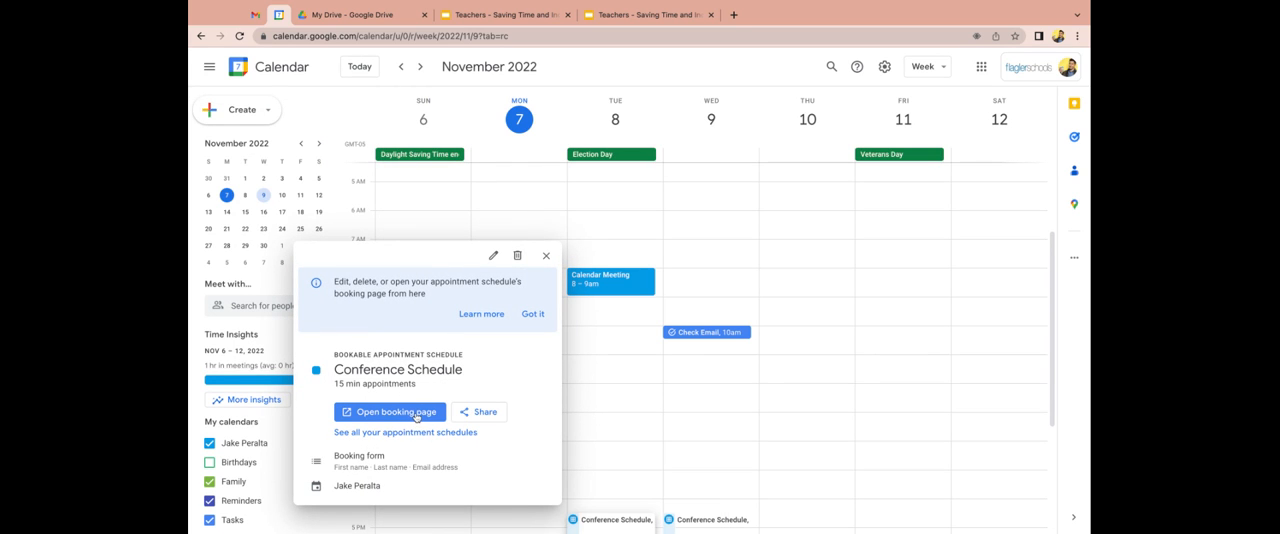
Open the schedule's booking page, view the booking form for Wednesday, November 9 at 5:15pm, and close it without booking.
left_click(416, 413)
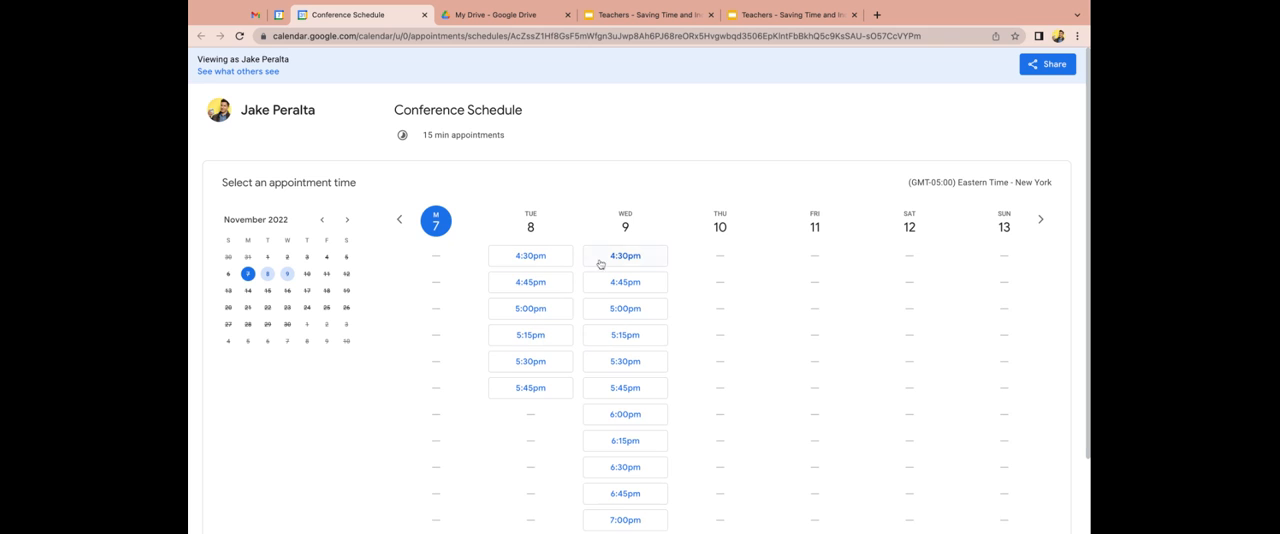
left_click(606, 335)
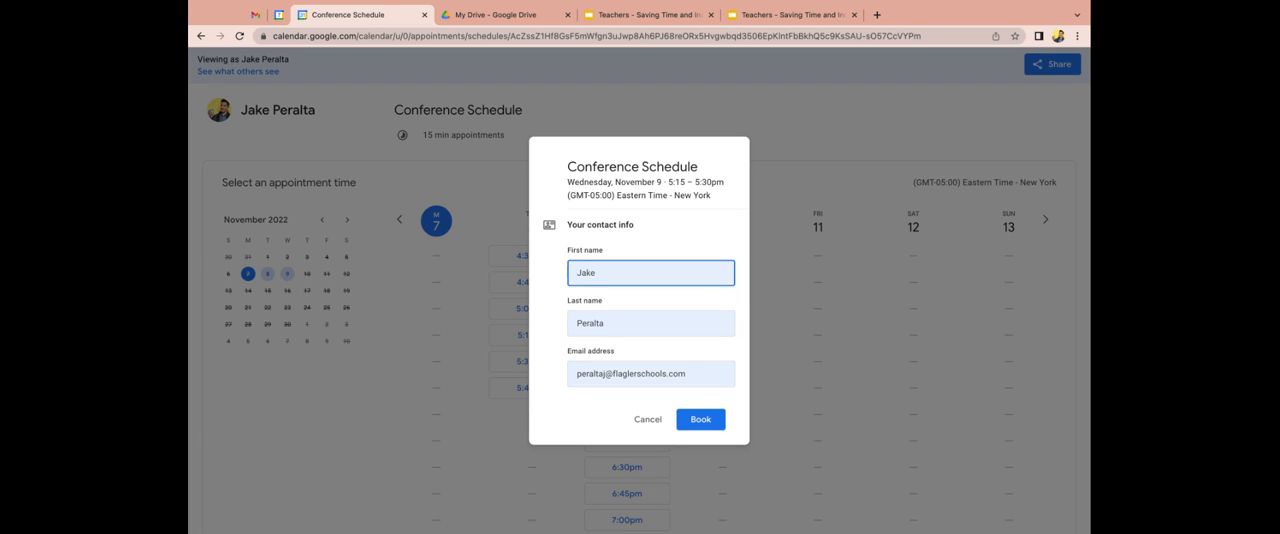
left_click(358, 450)
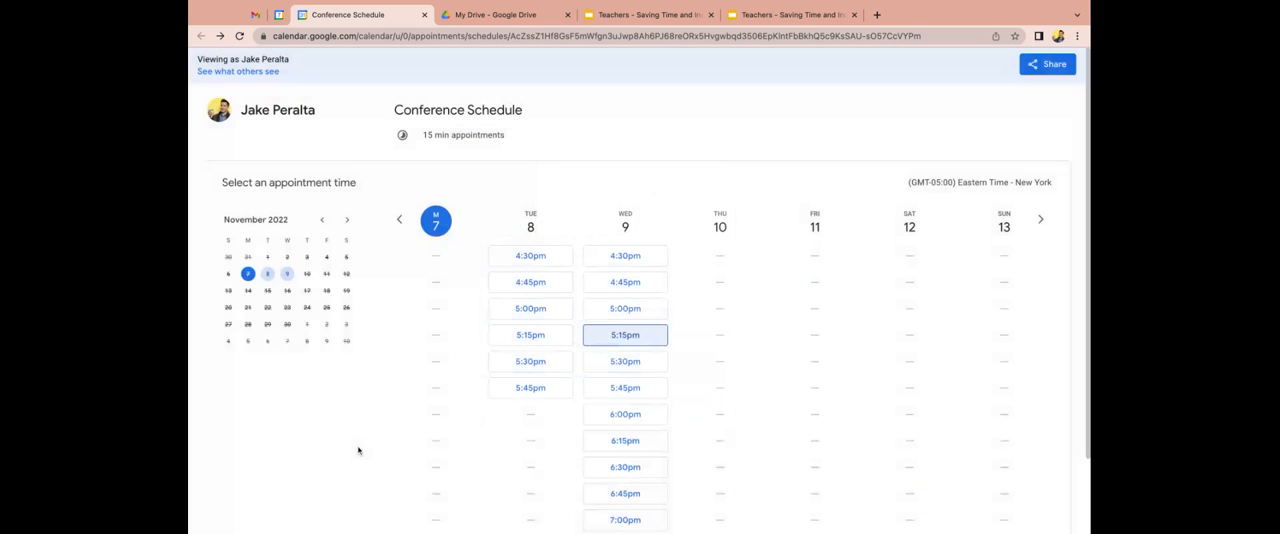